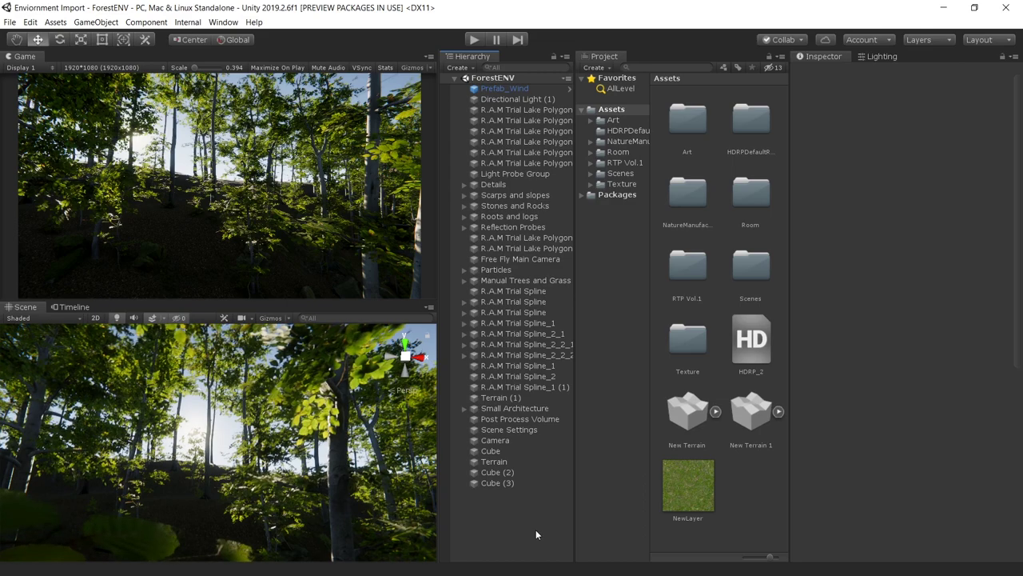
# Select the Post Process Volume and toggle it off and back on.
pyautogui.click(521, 419)
pyautogui.click(823, 73)
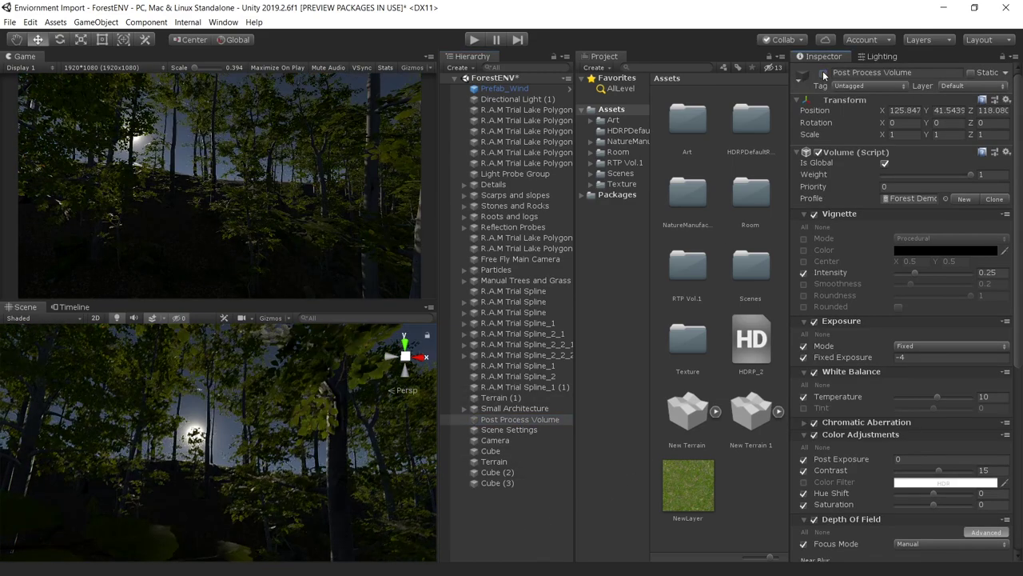
pyautogui.click(824, 73)
pyautogui.click(718, 381)
# Confirm Lighting > Volumetrics is enabled in the HDRP_2 pipeline asset.
pyautogui.click(748, 352)
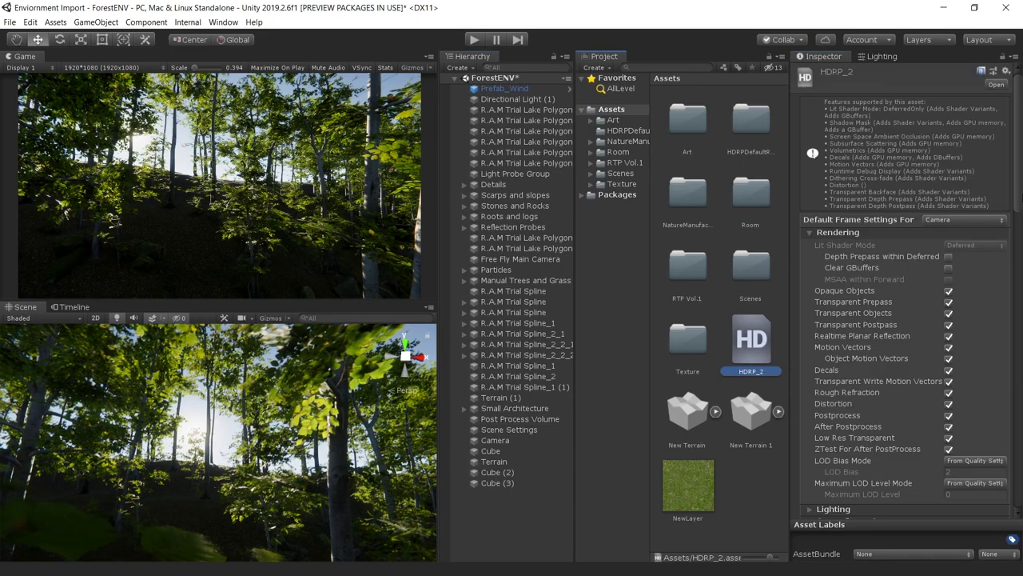
pyautogui.moveTo(1017, 165); pyautogui.dragTo(1018, 334)
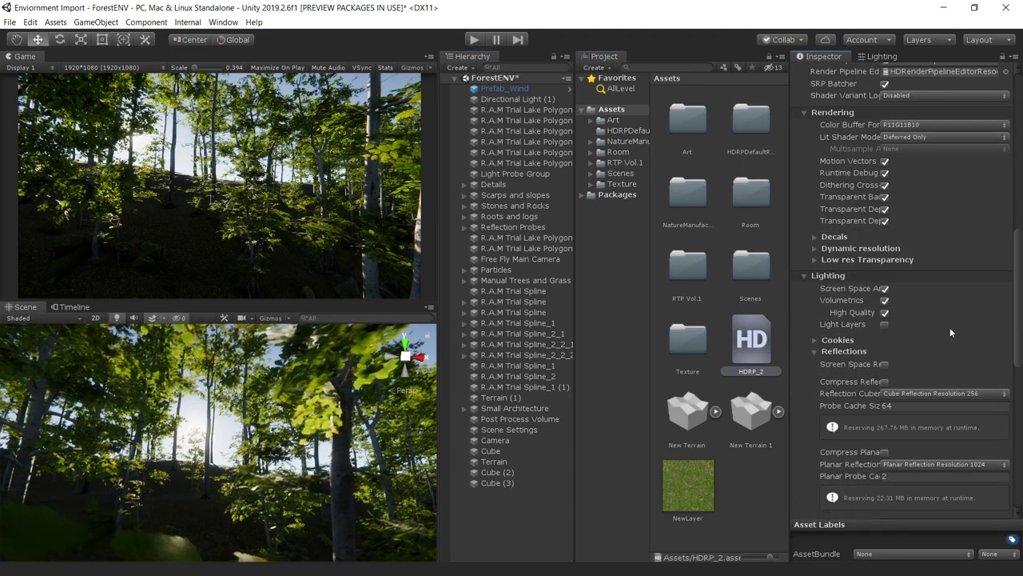
pyautogui.click(885, 299)
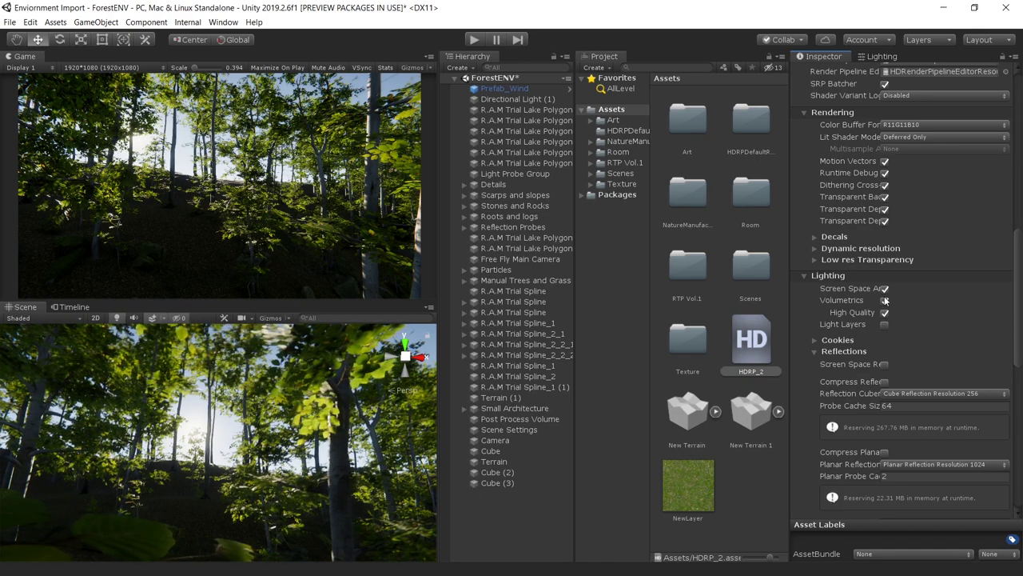
pyautogui.click(884, 299)
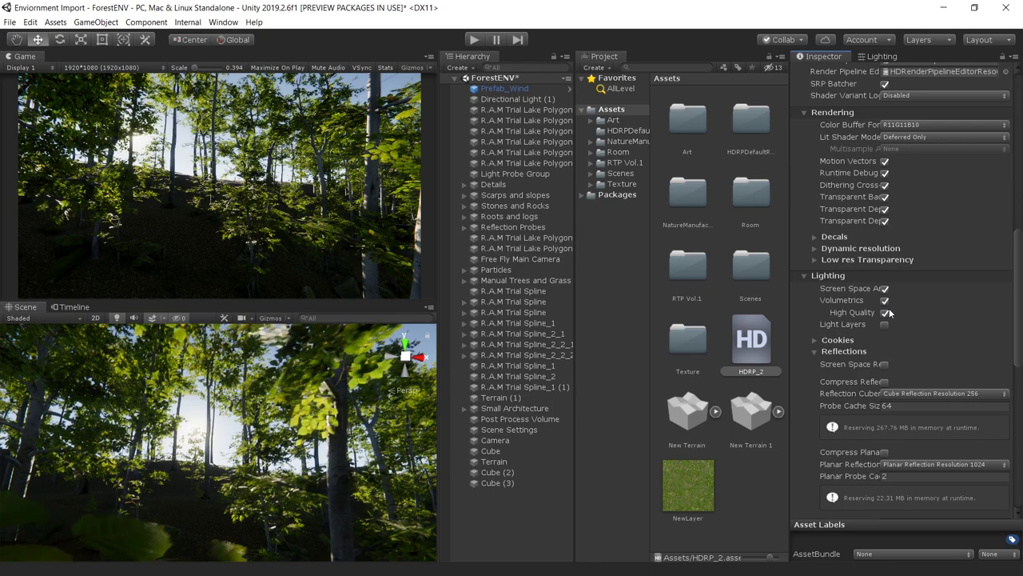
# Check Directional Light (1) volumetrics and set its shadow map resolution to 2048.
pyautogui.click(524, 99)
pyautogui.click(824, 72)
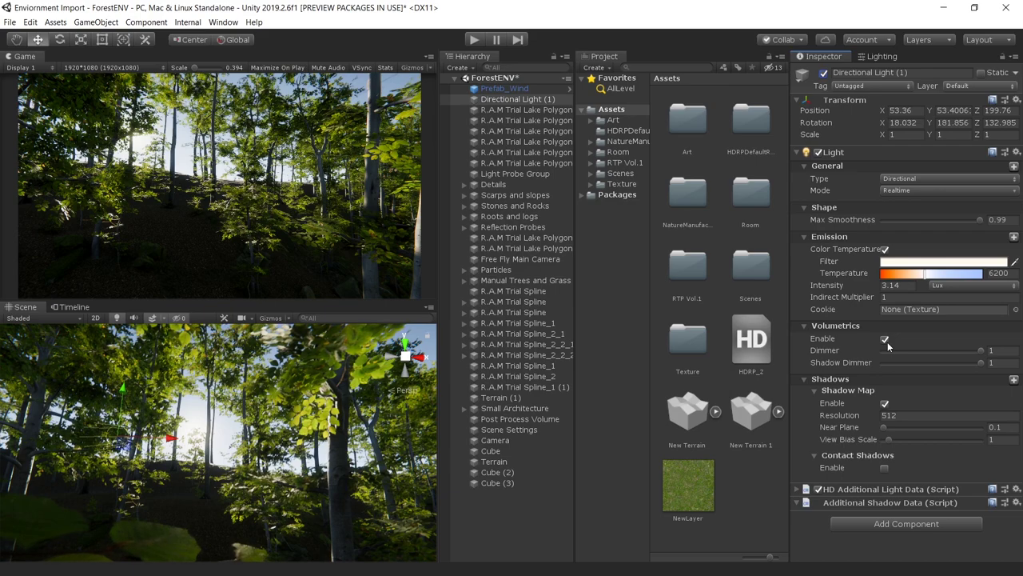
pyautogui.click(916, 415)
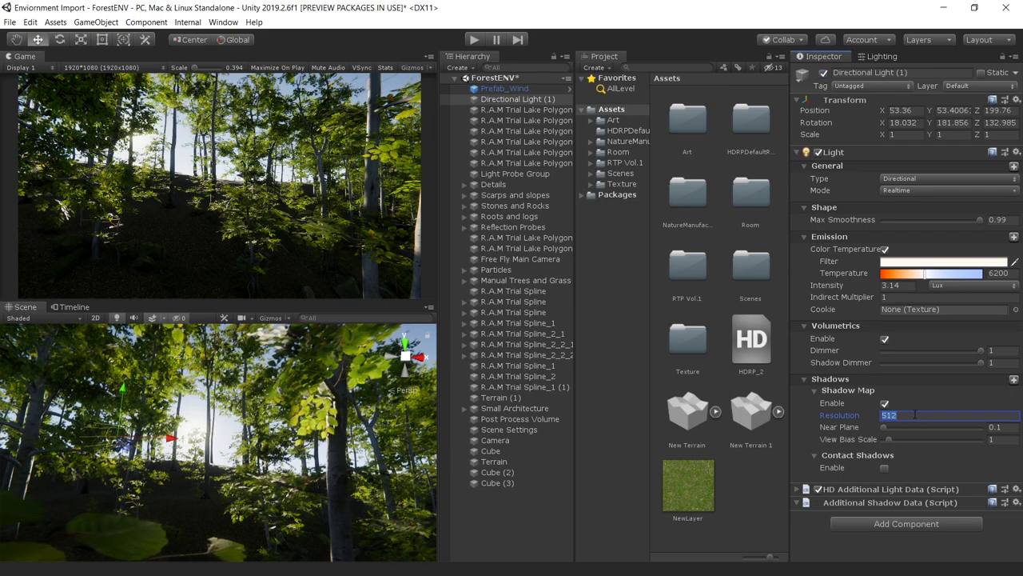
pyautogui.write('2')
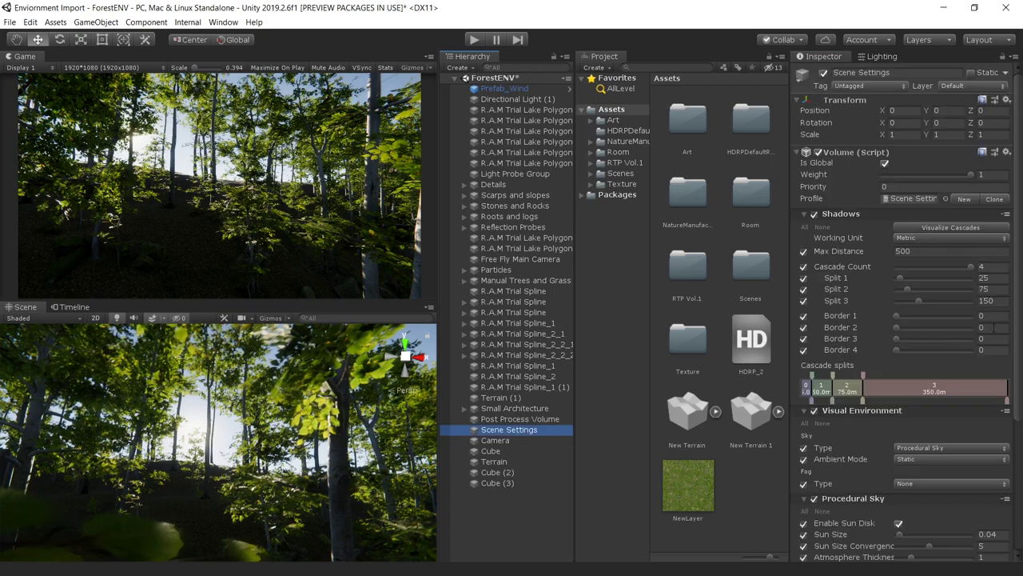
# Set the fog type to Volumetric Fog and add a Volumetric Fog override.
pyautogui.click(924, 302)
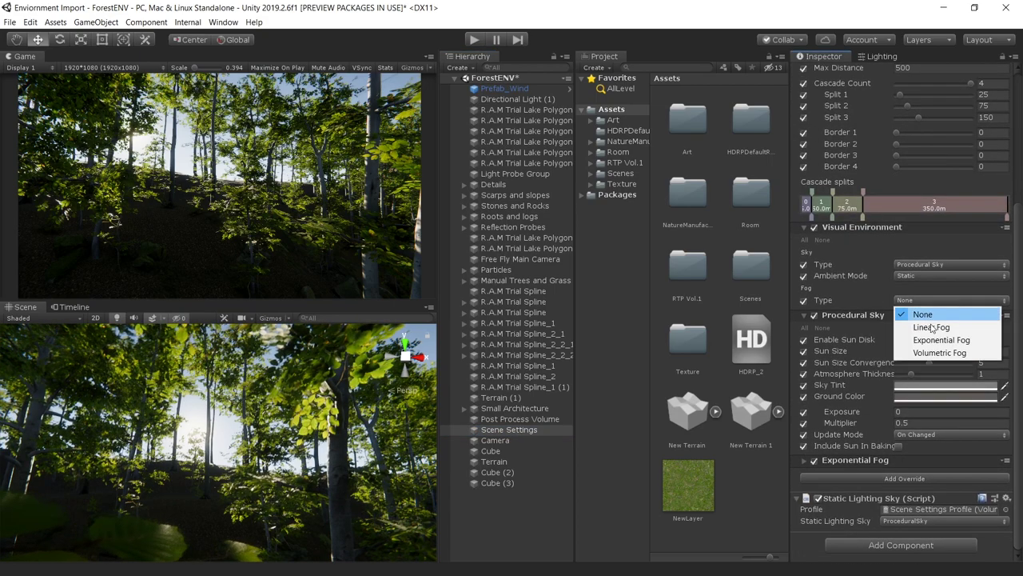
pyautogui.click(940, 356)
pyautogui.click(908, 477)
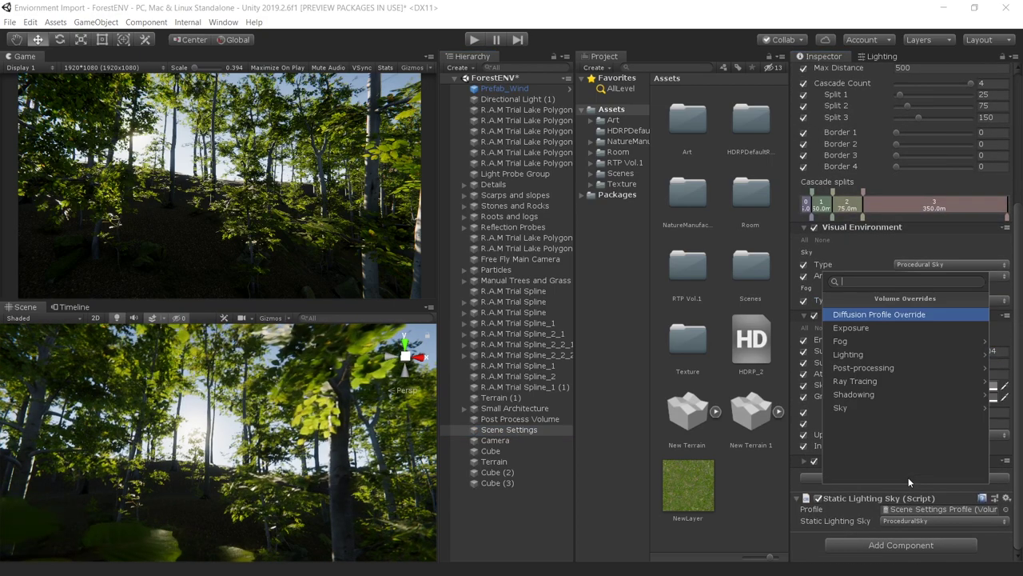
pyautogui.click(868, 342)
# Set the Volumetric Fog Base Fog Distance to 2.
pyautogui.scroll(-3, 924, 352)
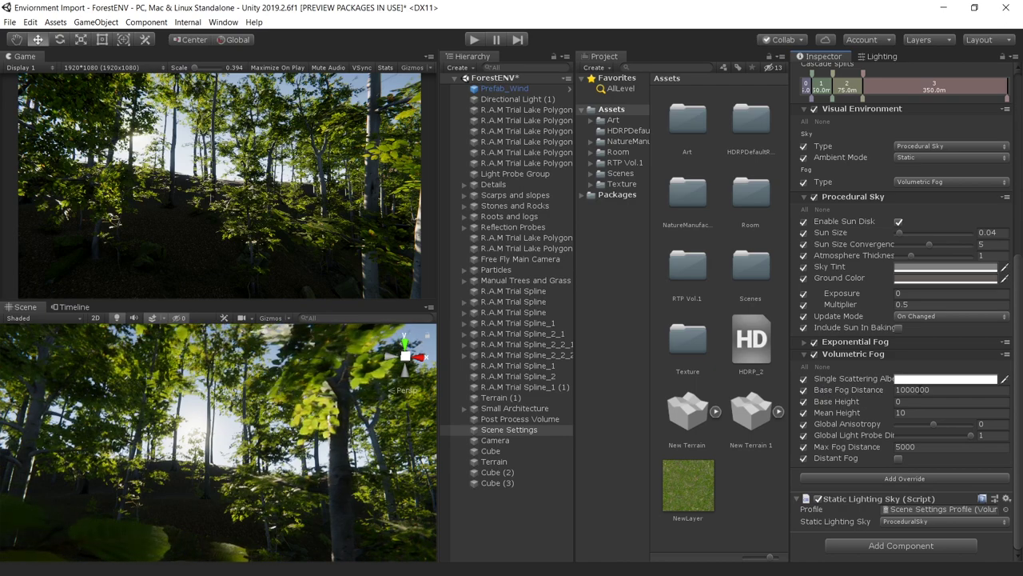
pyautogui.click(937, 389)
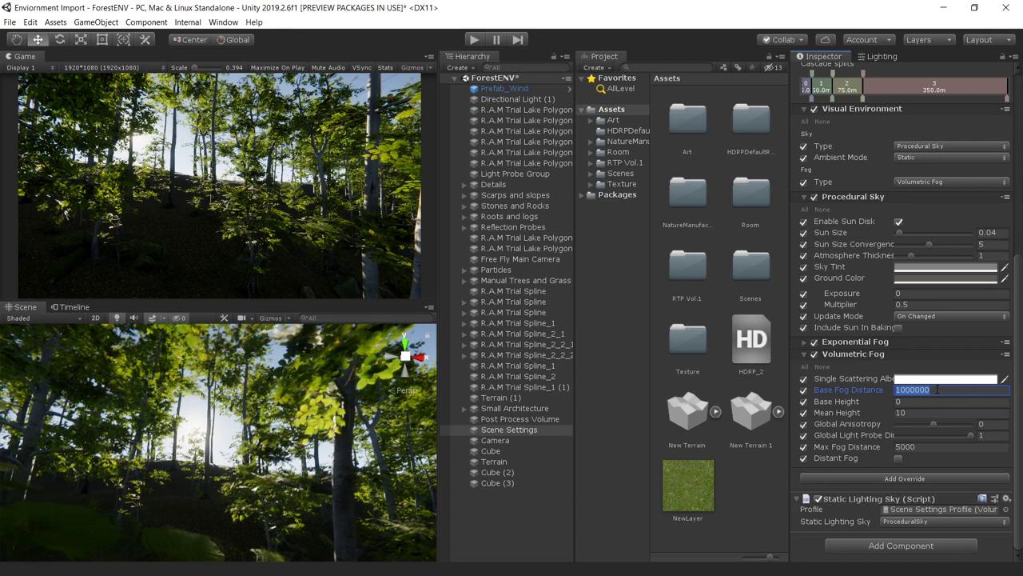
pyautogui.write('2')
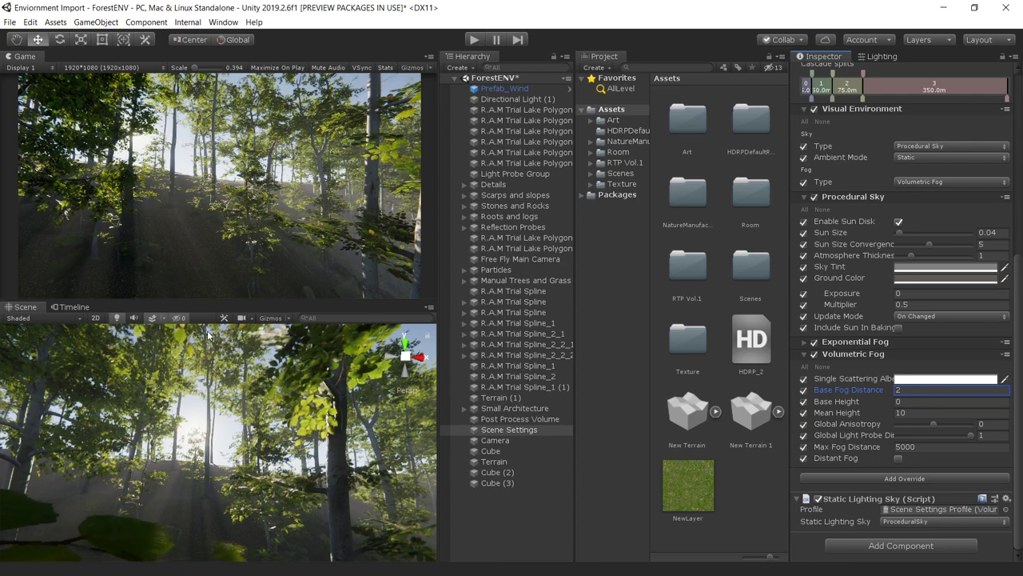
pyautogui.click(509, 429)
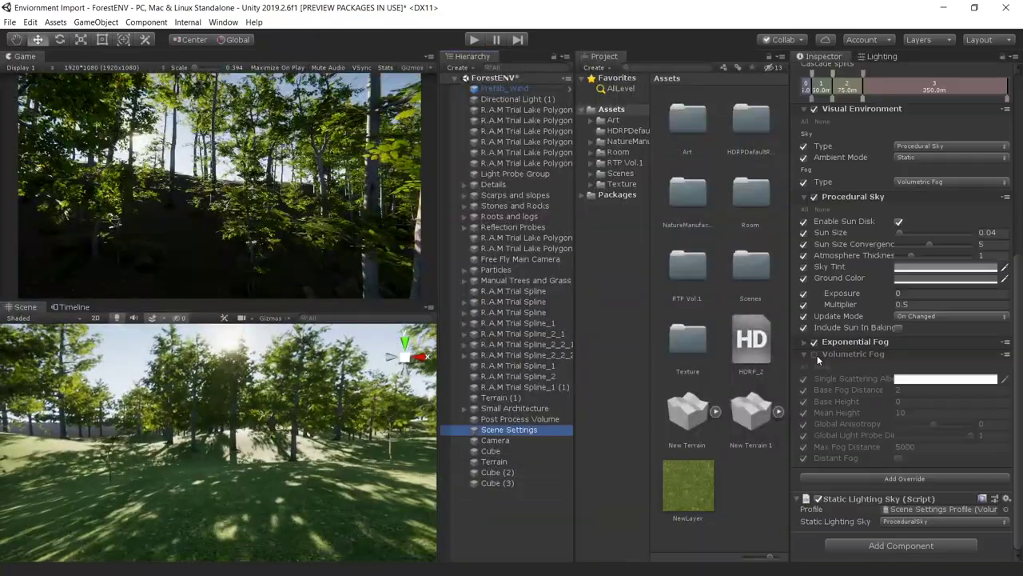
# Maximize the Scene view, zoom out over the whole forest terrain, then restore the layout.
pyautogui.click(814, 355)
pyautogui.click(514, 495)
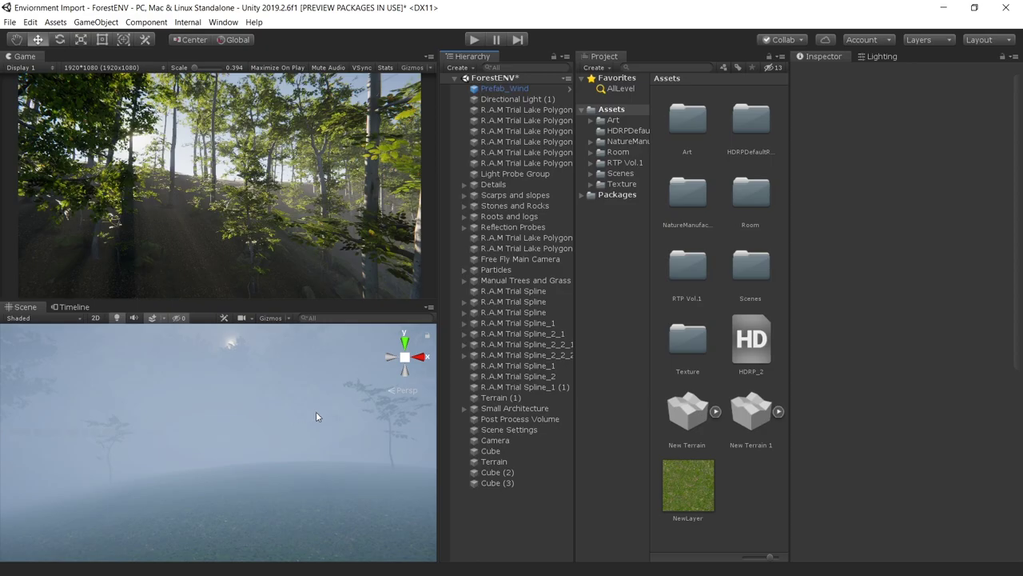
pyautogui.click(152, 317)
pyautogui.hotkey('shift', 'space')
pyautogui.scroll(-5, 434, 342)
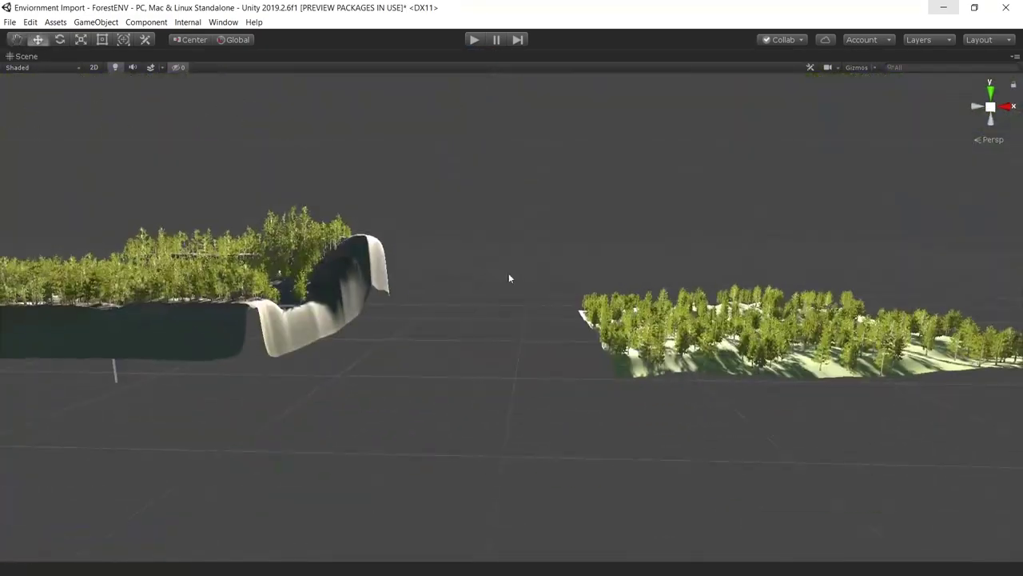
pyautogui.scroll(-2, 508, 273)
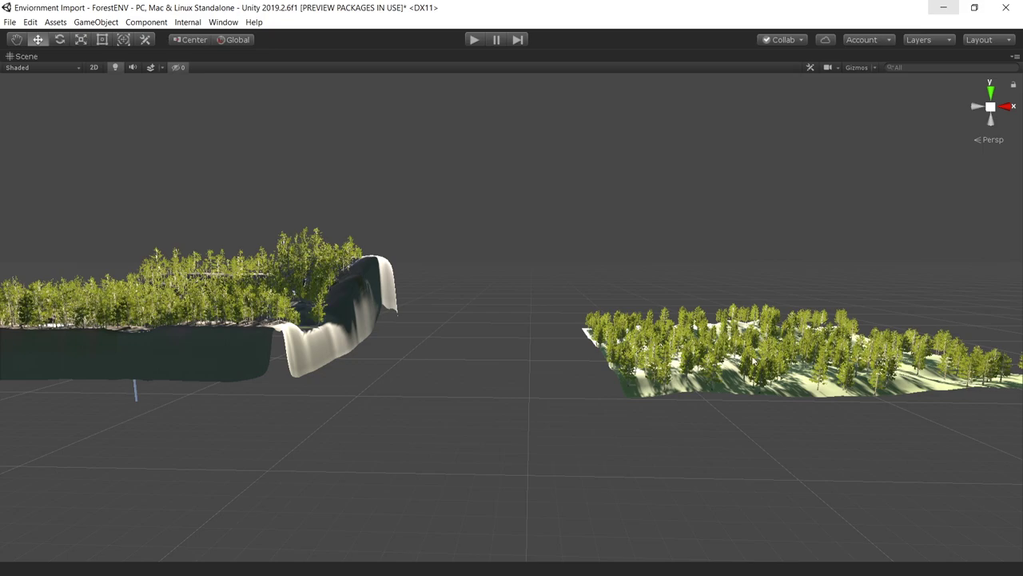
pyautogui.hotkey('shift', 'space')
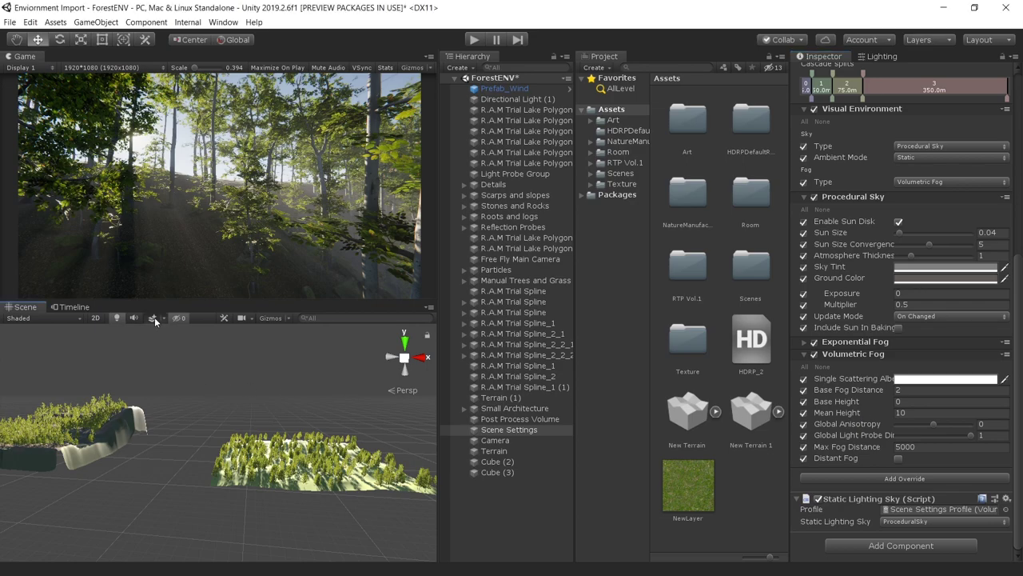
# Set the Volumetric Fog Base Height to 10 while moving into the forest.
pyautogui.keyDown('alt'); pyautogui.moveTo(202, 373); pyautogui.dragTo(332, 466, button='right'); pyautogui.keyUp('alt')
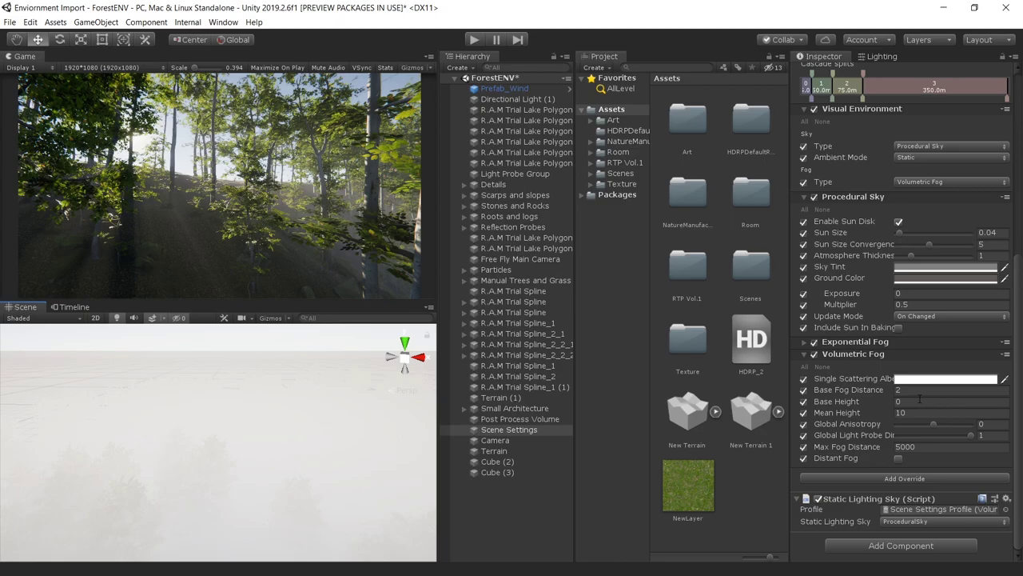
pyautogui.click(920, 400)
pyautogui.write('10')
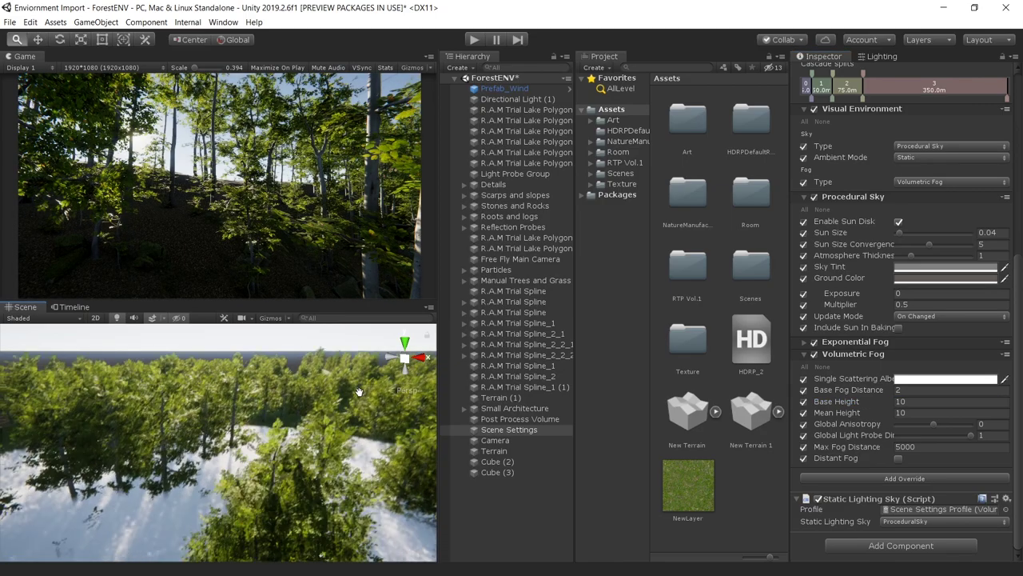
pyautogui.moveTo(319, 432)
pyautogui.mouseDown(button='right')
pyautogui.moveTo(362, 419)
pyautogui.moveTo(343, 434)
pyautogui.mouseUp(button='right')
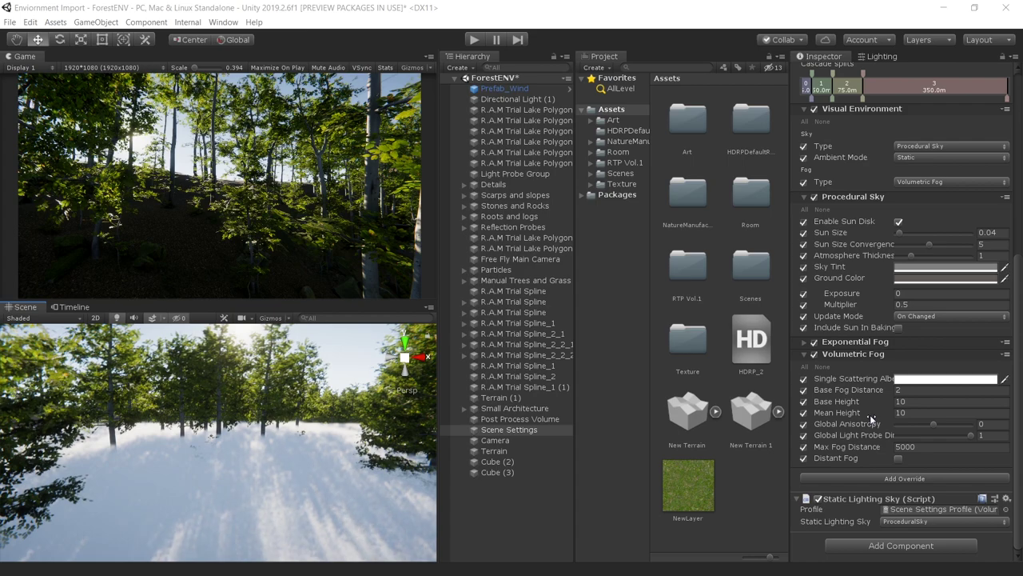
# Raise the fog Mean Height from 11 to about 31.34.
pyautogui.click(924, 413)
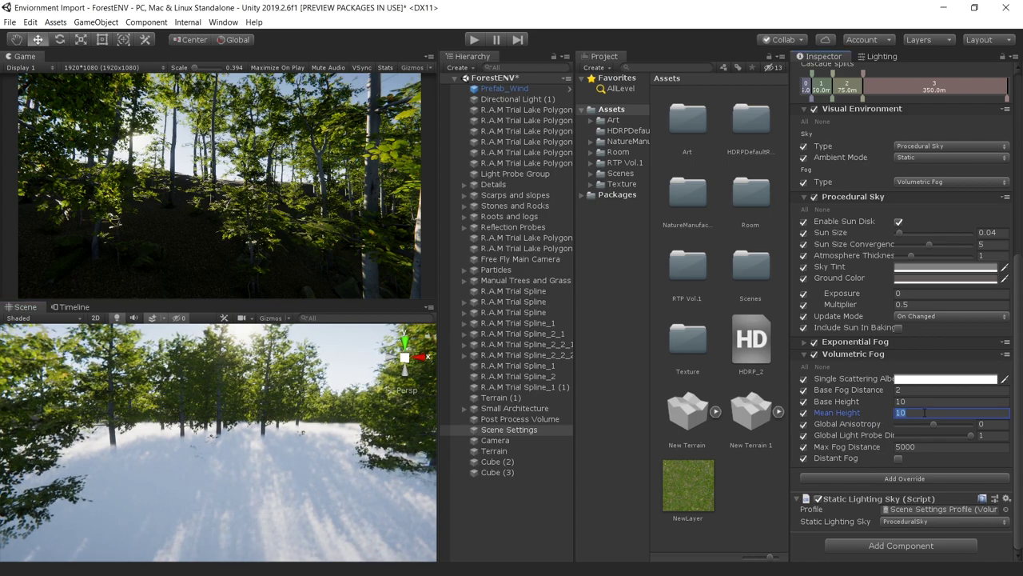
pyautogui.write('11')
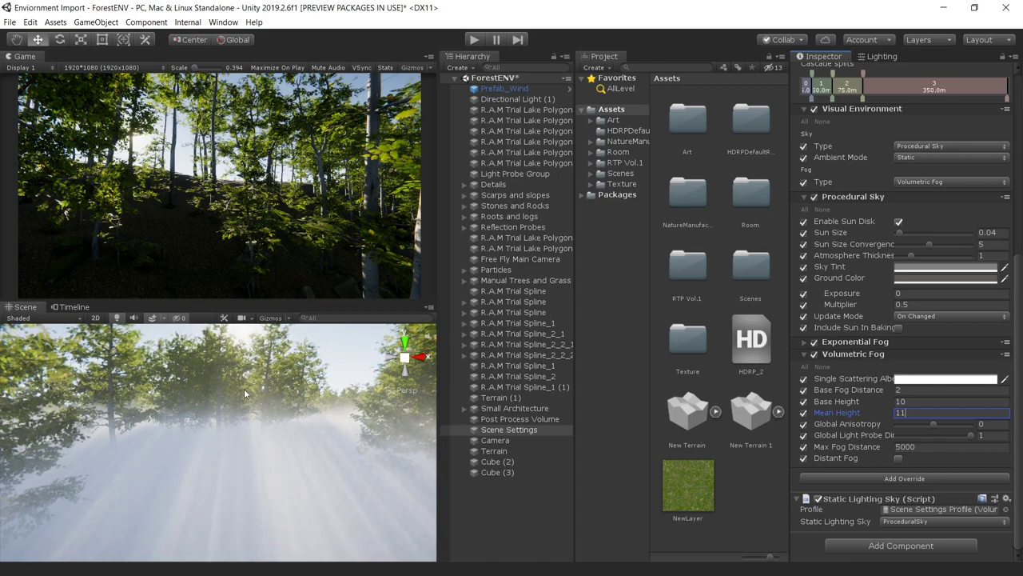
pyautogui.moveTo(835, 412); pyautogui.dragTo(957, 423)
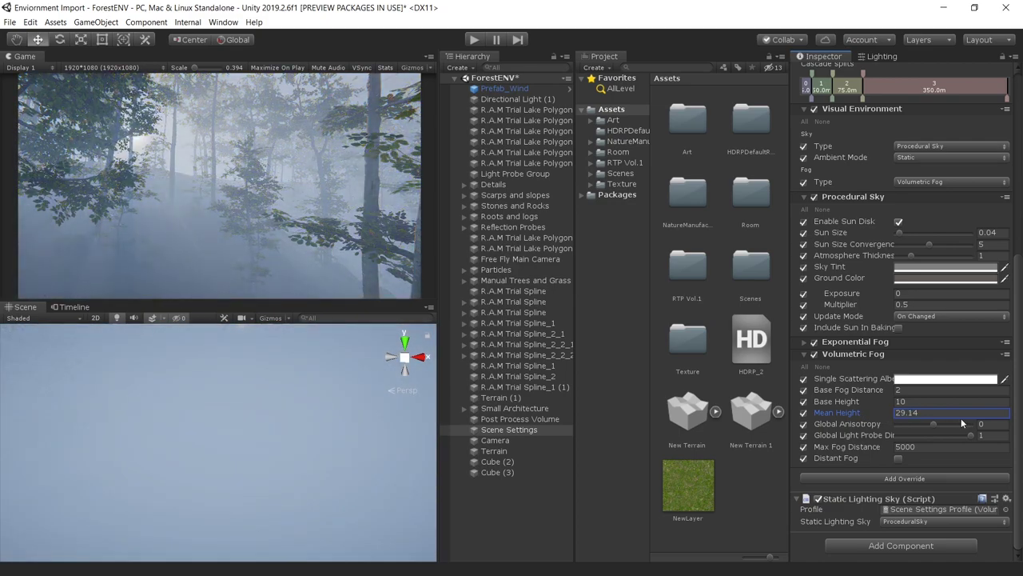
pyautogui.moveTo(971, 423); pyautogui.dragTo(982, 423)
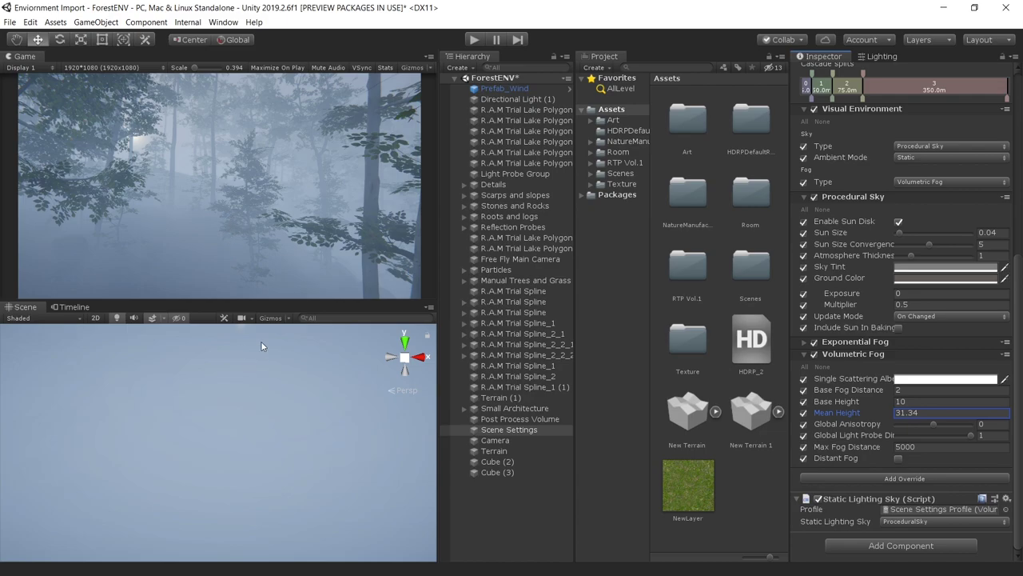
pyautogui.click(960, 389)
# Reset the Volumetric Fog override to defaults and enable all its properties.
pyautogui.click(1006, 358)
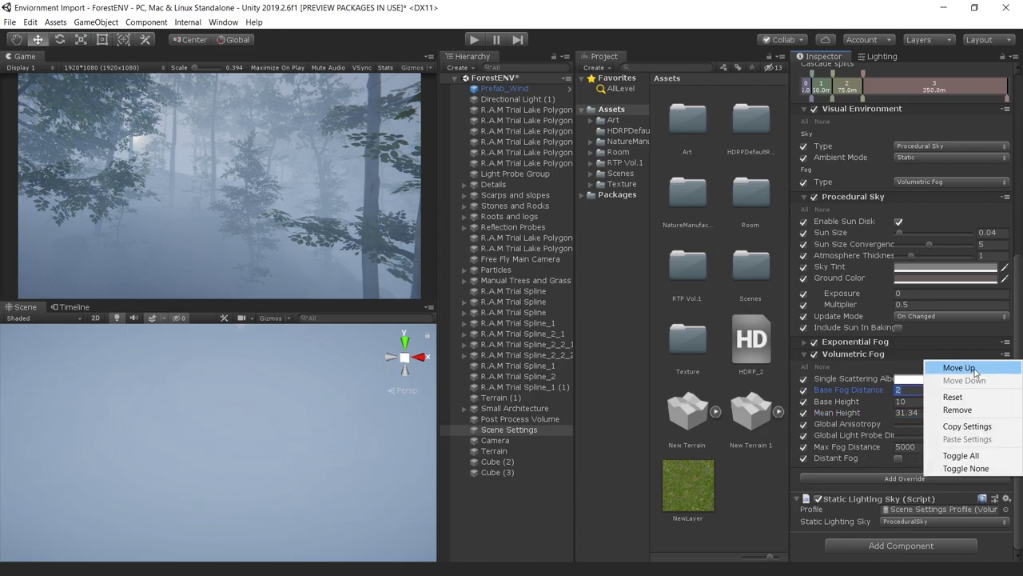
pyautogui.click(960, 390)
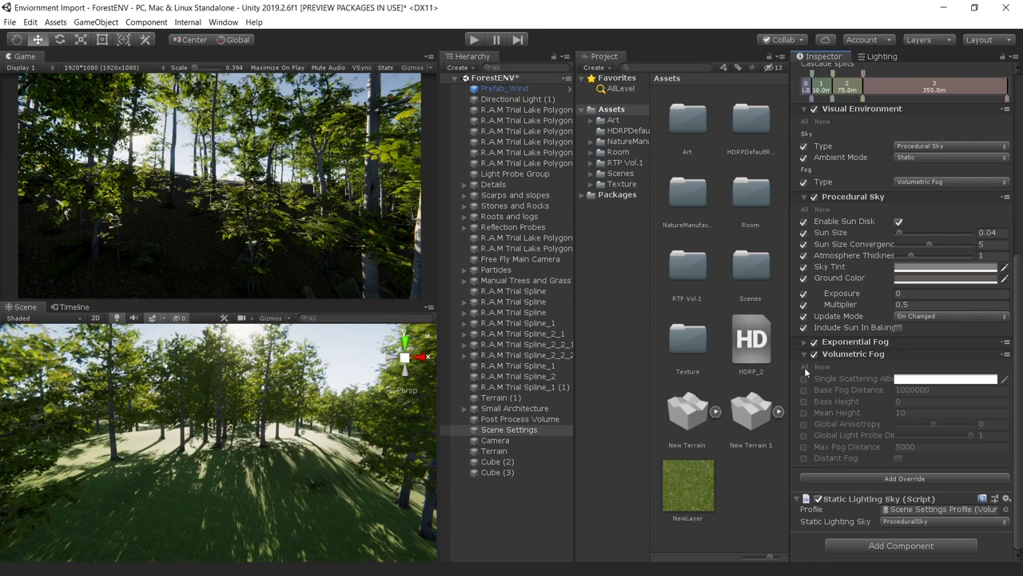
pyautogui.click(804, 366)
# Set Base Fog Distance to 5, lower Mean Height to 4.21, and fly through to check.
pyautogui.click(942, 390)
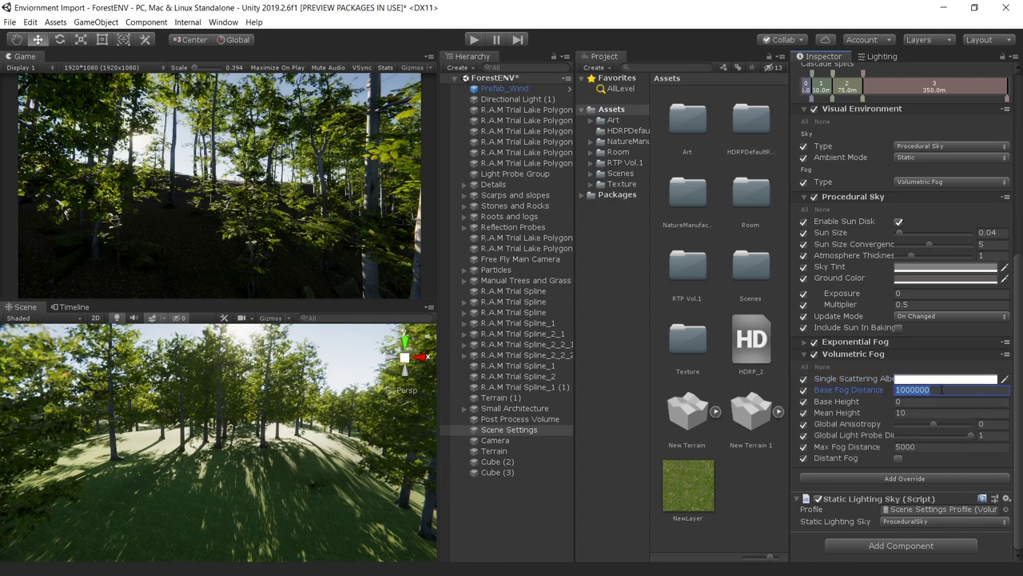
pyautogui.write('5')
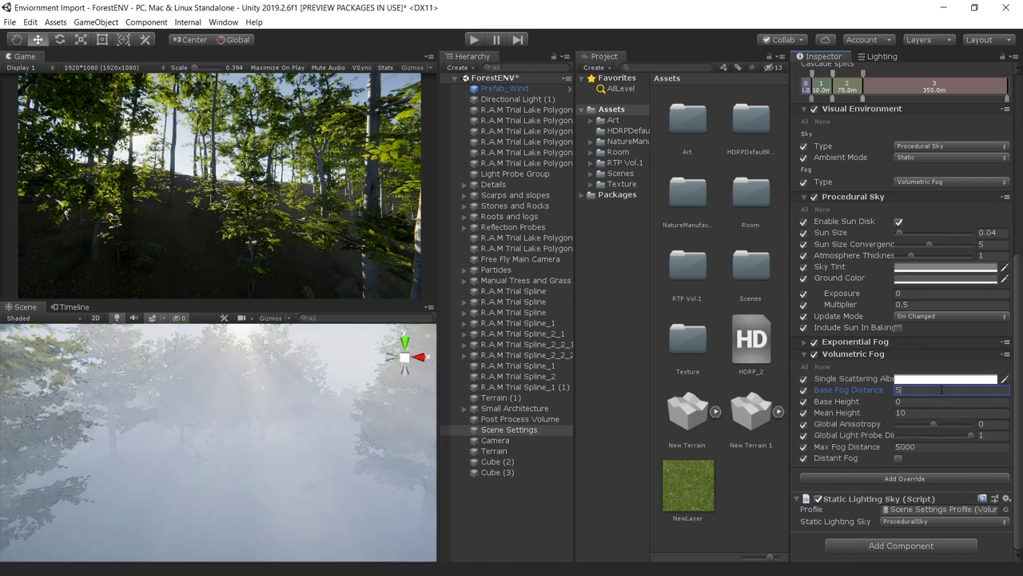
pyautogui.moveTo(862, 416); pyautogui.dragTo(814, 422)
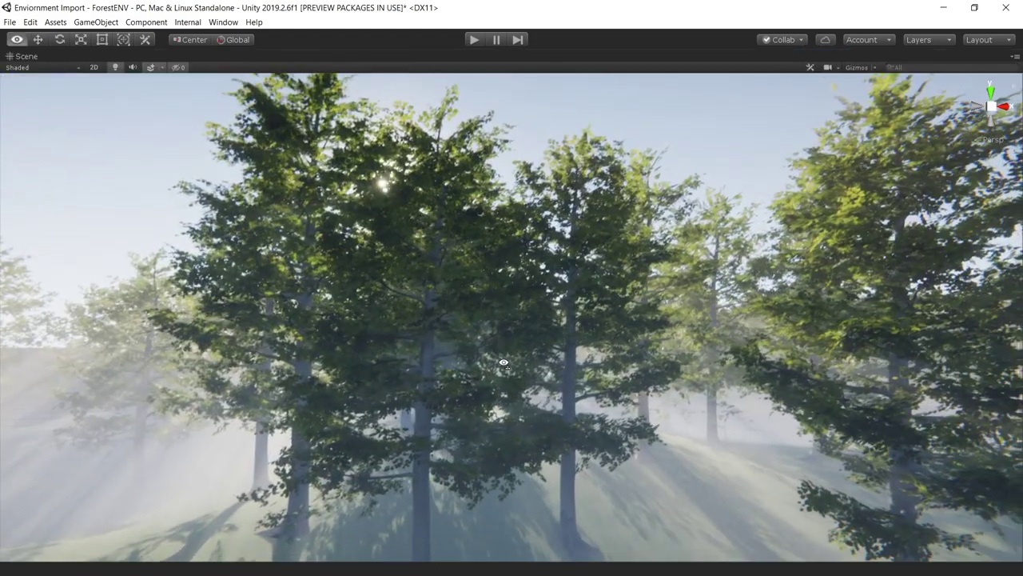
pyautogui.moveTo(814, 422); pyautogui.dragTo(656, 410, button='right')
pyautogui.hotkey('shift', 'space')
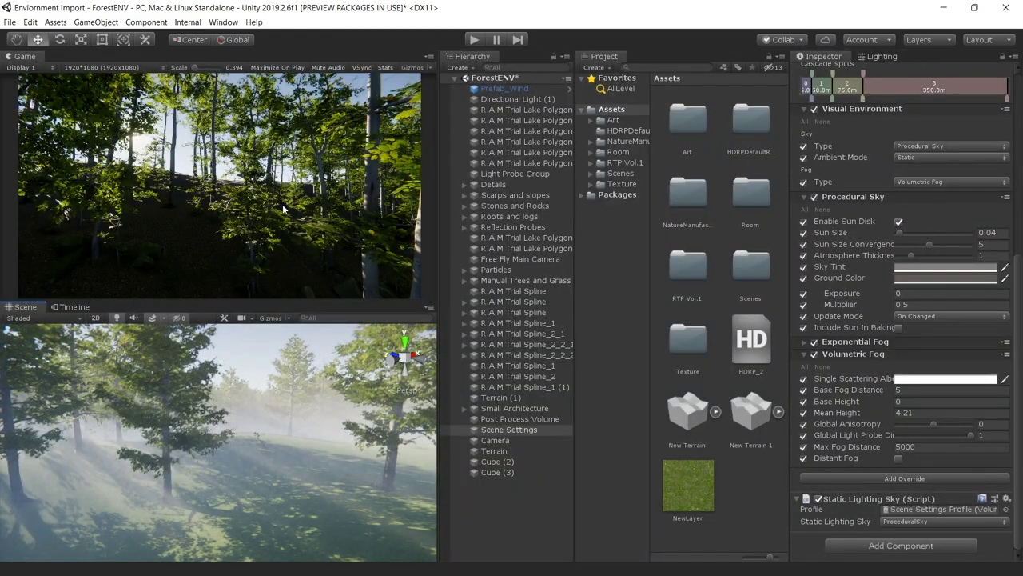
# Set the Scene Settings fog Base Fog Distance to 2 and Mean Height to 10.
pyautogui.doubleClick(498, 471)
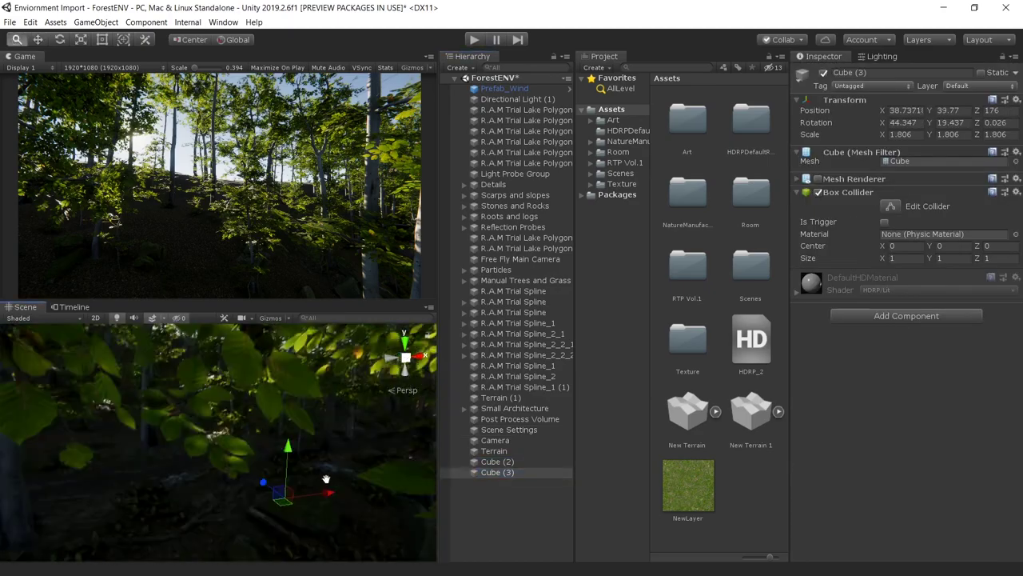
pyautogui.hotkey('shift', 'space')
pyautogui.hotkey('shift', 'space')
pyautogui.click(509, 429)
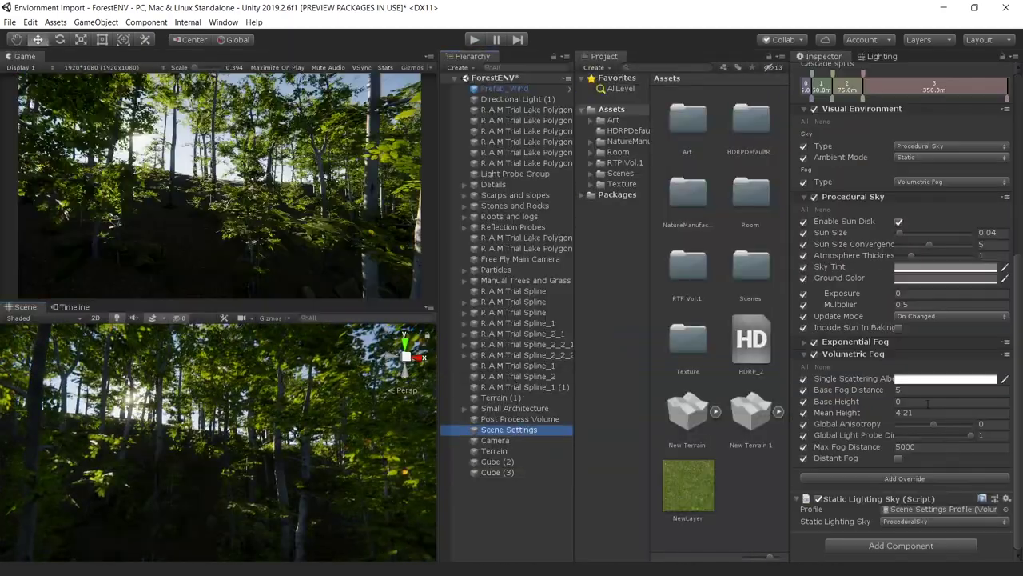
pyautogui.click(927, 389)
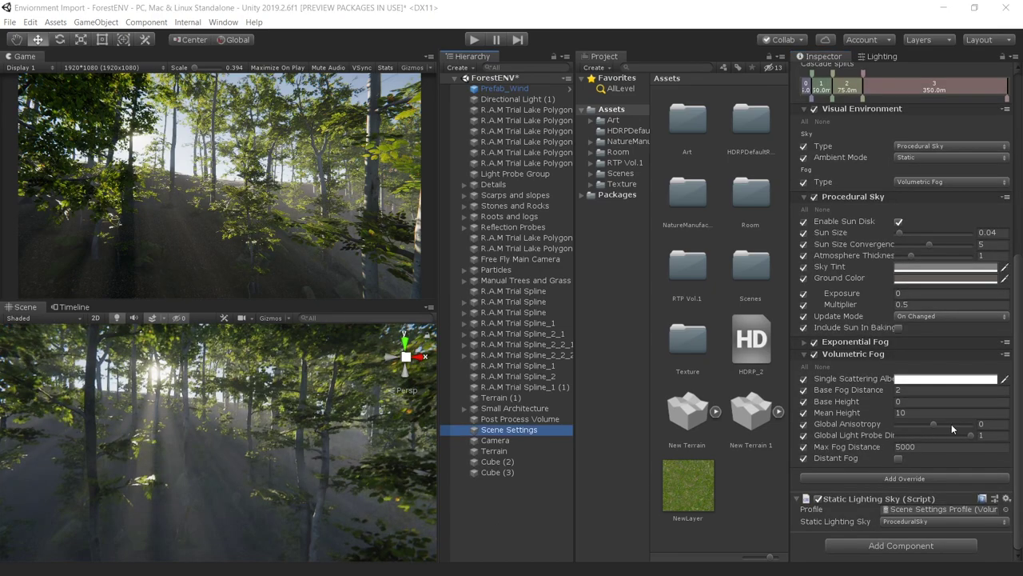
# Preview the sun shafts with a maximized Scene view flythrough of the forest.
pyautogui.click(339, 485)
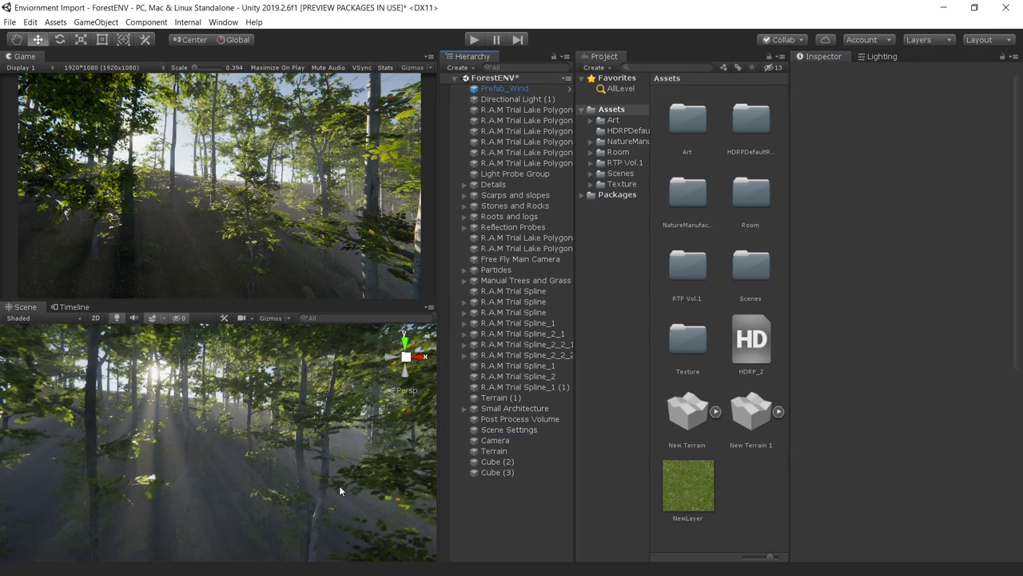
pyautogui.hotkey('shift', 'space')
pyautogui.moveTo(347, 461)
pyautogui.mouseDown(button='right')
pyautogui.moveTo(1016, 481)
pyautogui.moveTo(502, 356)
pyautogui.mouseUp(button='right')
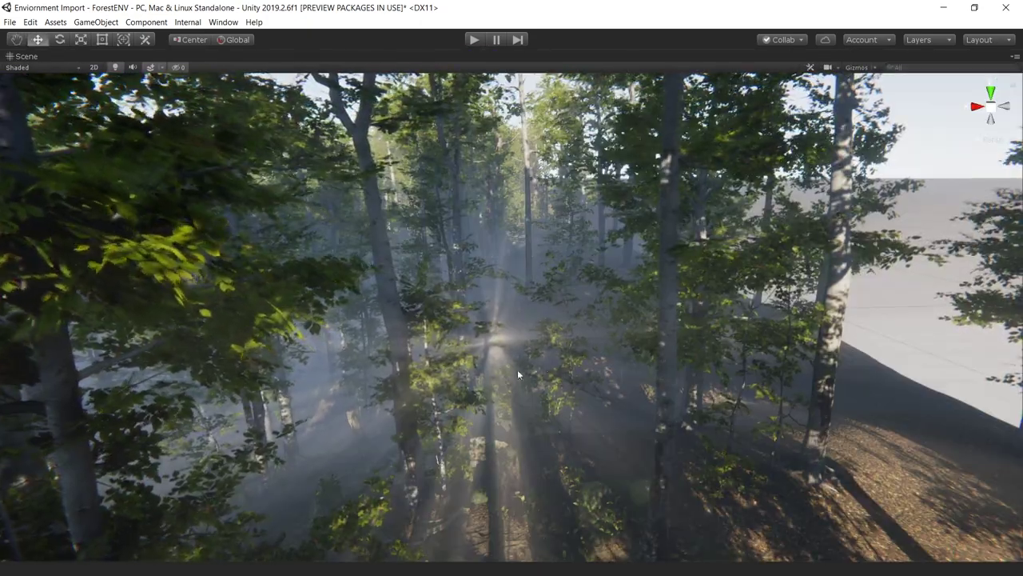
pyautogui.moveTo(581, 399); pyautogui.dragTo(240, 455, button='right')
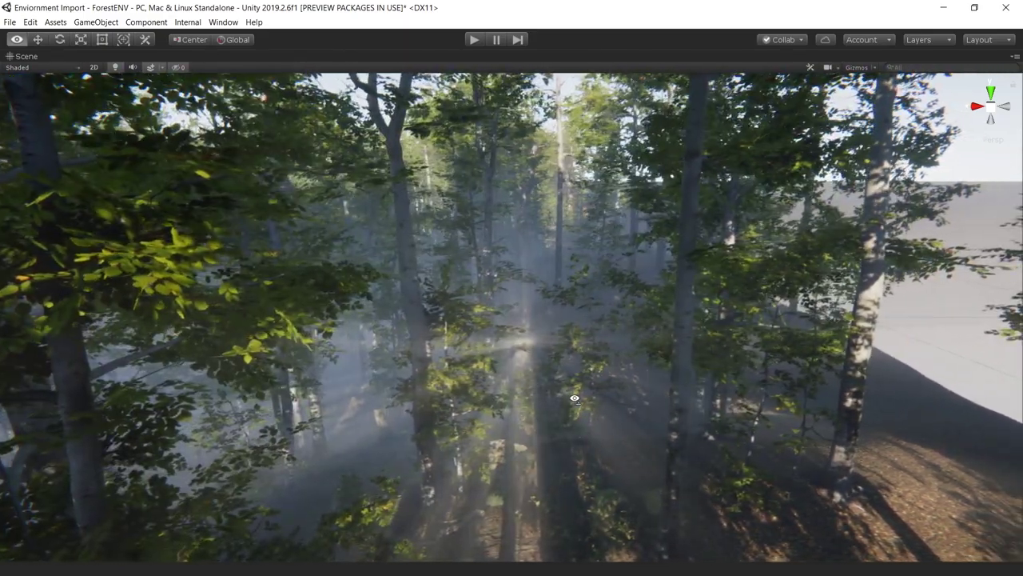
pyautogui.hotkey('shift', 'space')
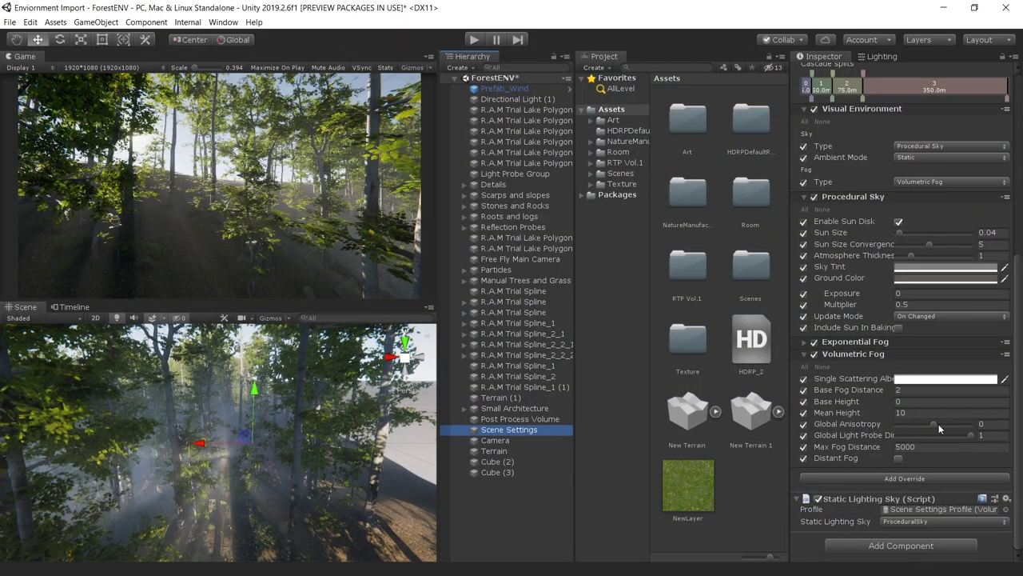
# Raise Global Anisotropy to 0.59 and lower the sun's Volumetrics Dimmer to 0.575.
pyautogui.moveTo(938, 423); pyautogui.dragTo(955, 427)
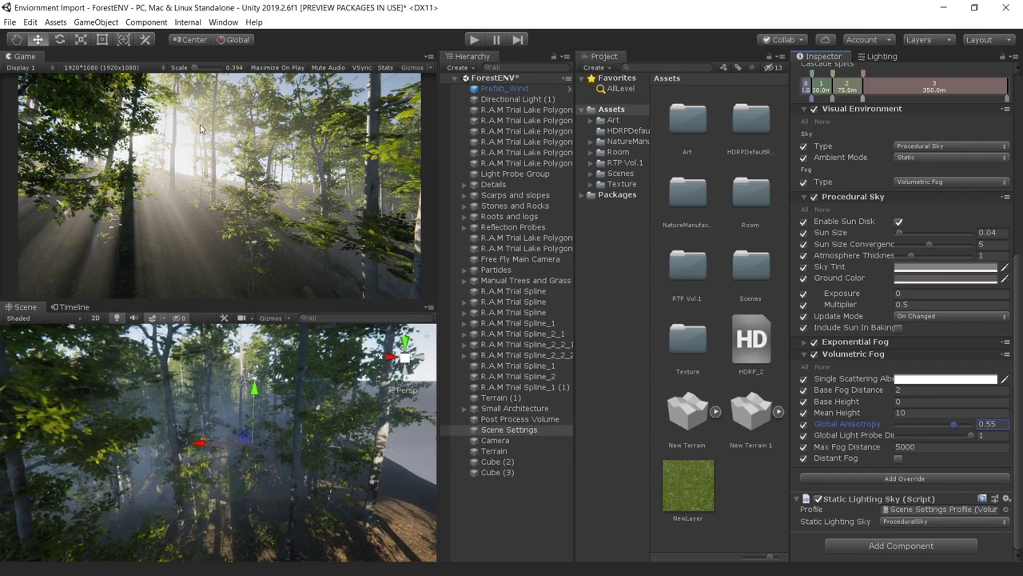
pyautogui.moveTo(395, 241); pyautogui.dragTo(227, 176)
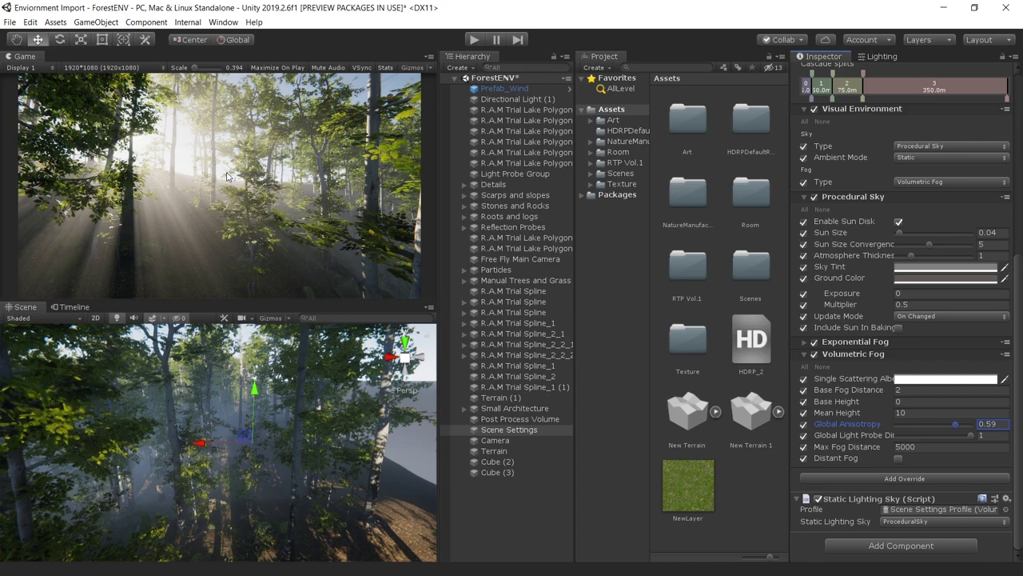
pyautogui.click(510, 100)
pyautogui.moveTo(982, 354); pyautogui.dragTo(938, 352)
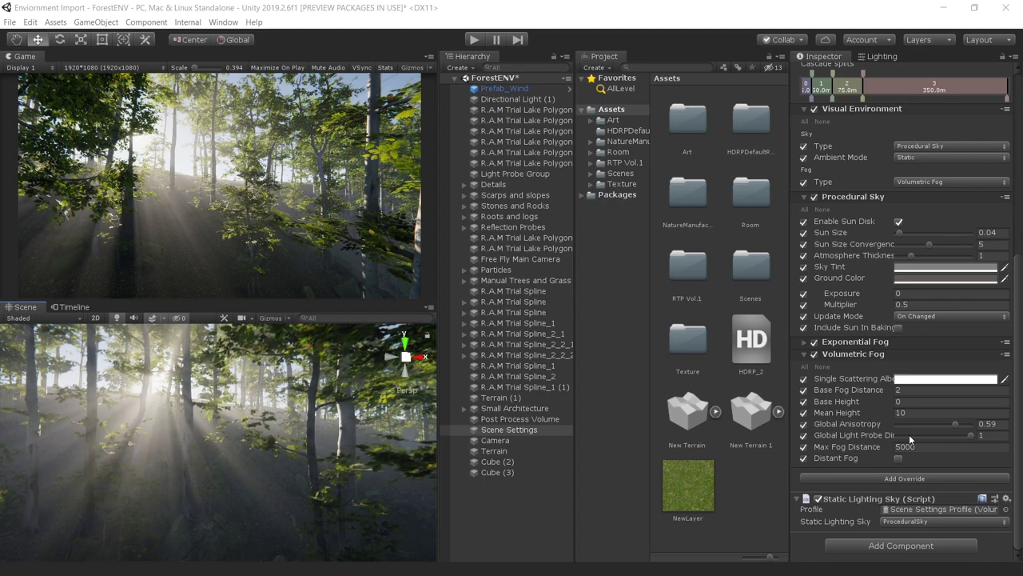
pyautogui.click(292, 420)
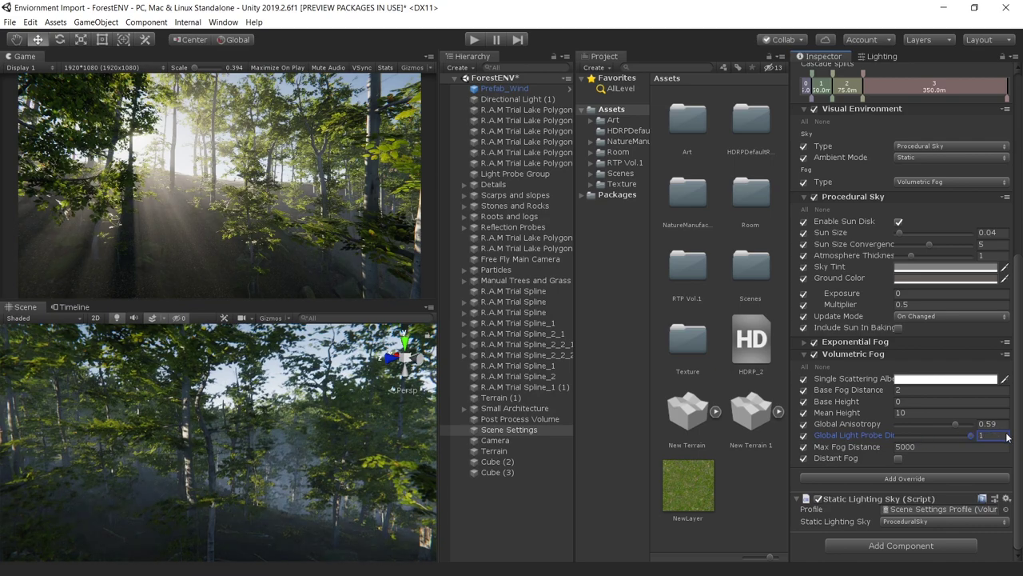
# Set Global Light Probe Dimmer to 0.794, keep Max Fog Distance 5000, and enable Distant Fog.
pyautogui.click(953, 439)
pyautogui.click(933, 446)
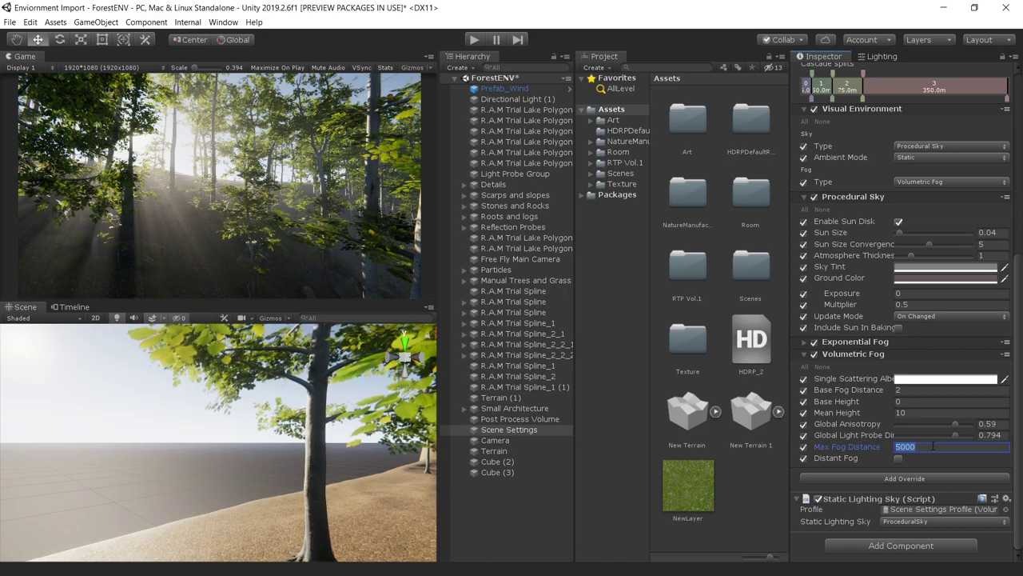
pyautogui.write('0')
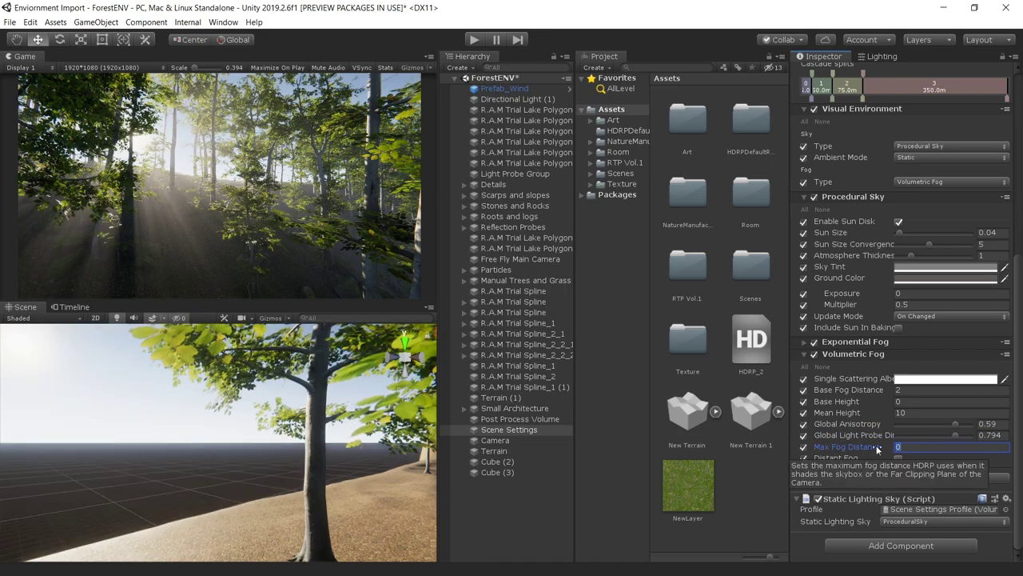
pyautogui.write('5000')
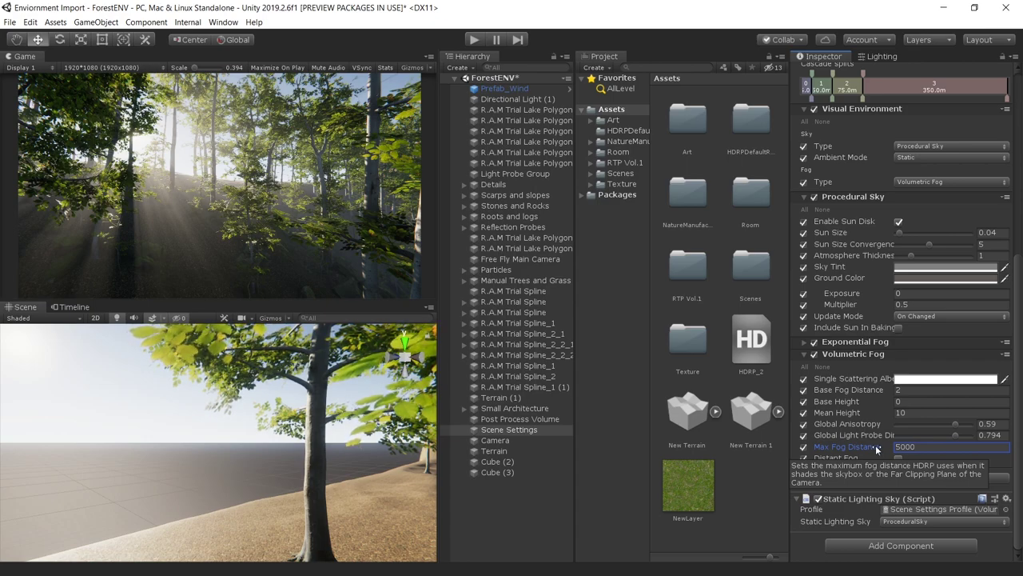
pyautogui.click(900, 459)
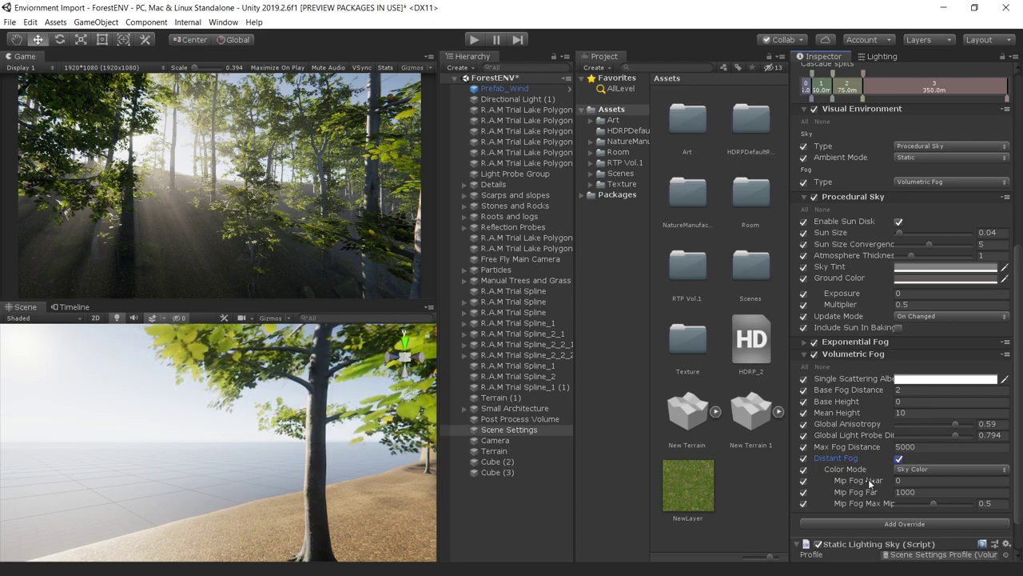
# Set Mip Fog Far to 1000 and Mip Fog Max Mip to about 0.955.
pyautogui.moveTo(867, 491); pyautogui.dragTo(962, 495)
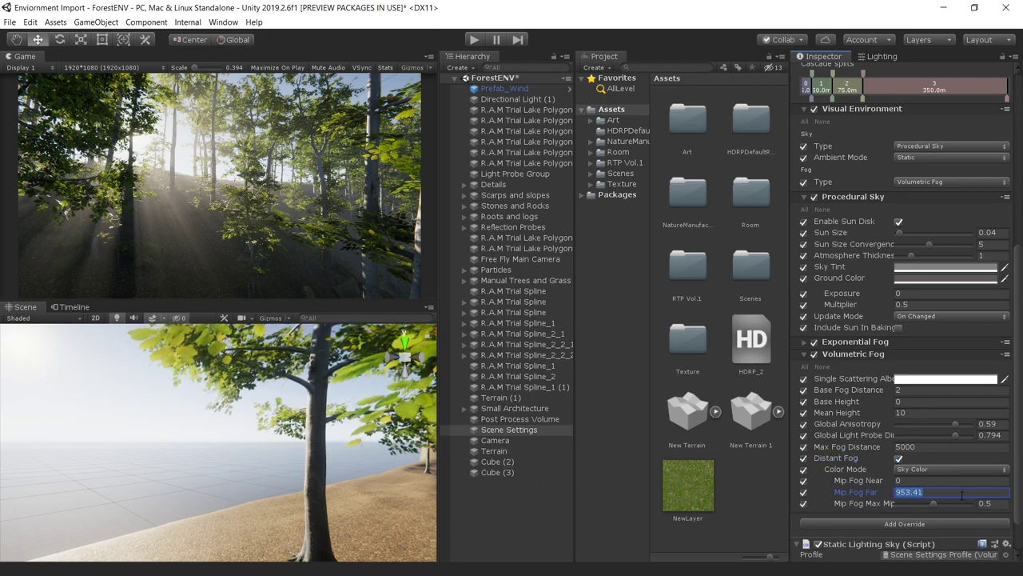
pyautogui.write('1000')
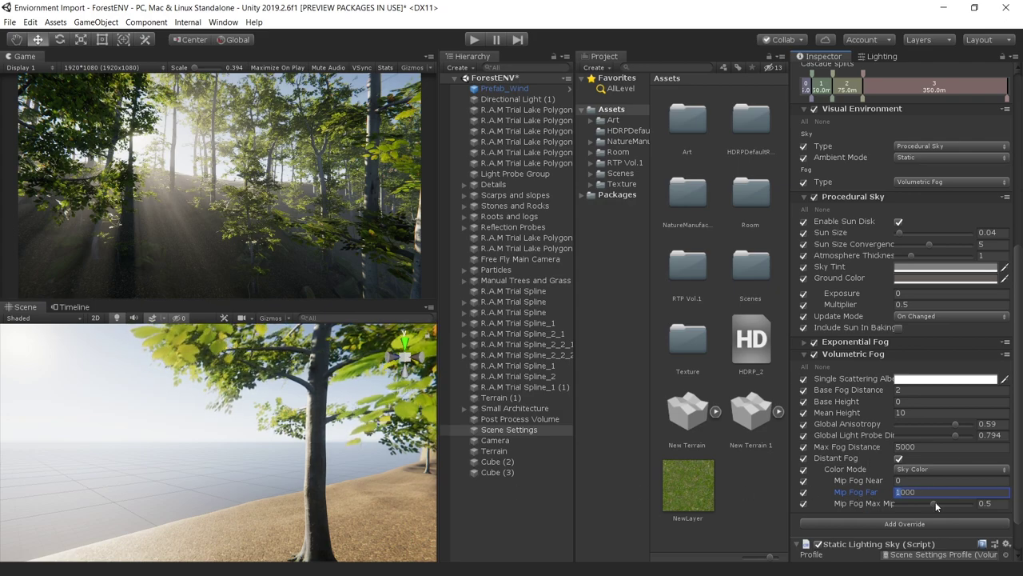
pyautogui.moveTo(934, 503)
pyautogui.mouseDown()
pyautogui.moveTo(975, 506)
pyautogui.moveTo(973, 517)
pyautogui.moveTo(938, 475)
pyautogui.mouseUp()
# Give the distant fog a red constant colour and fly over the forest to view it.
pyautogui.click(927, 469)
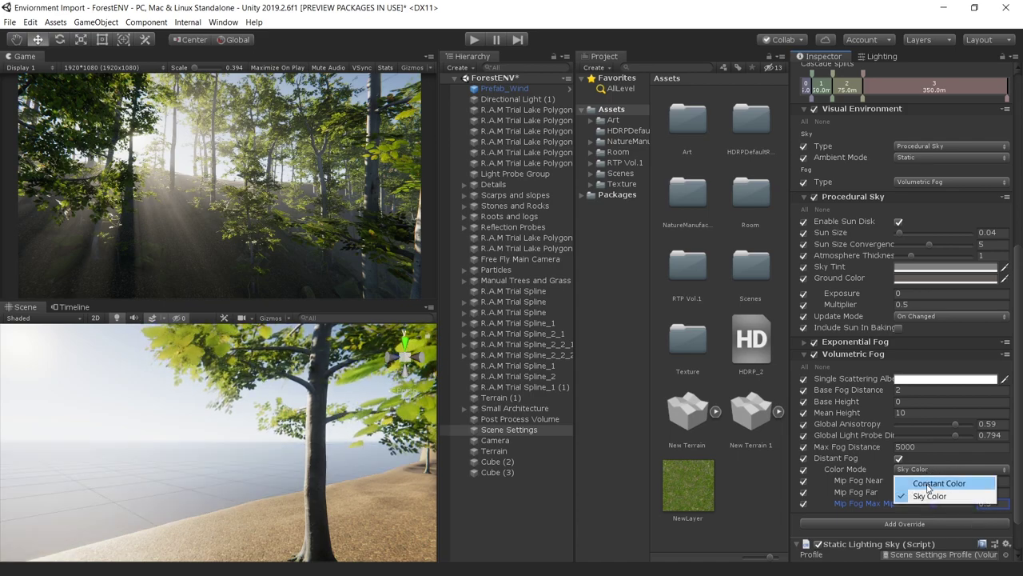
pyautogui.click(930, 482)
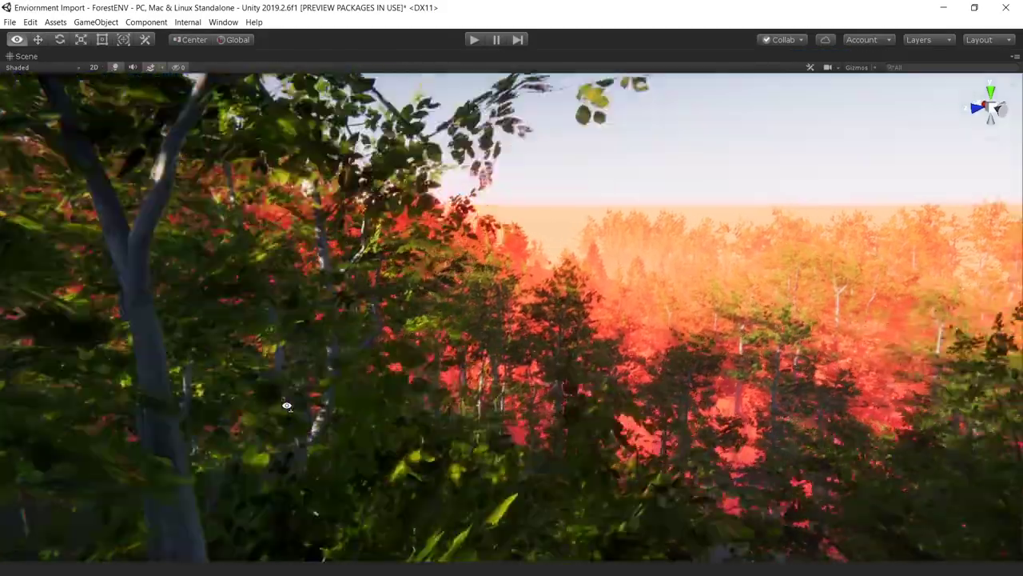
pyautogui.moveTo(286, 406); pyautogui.dragTo(490, 346, button='right')
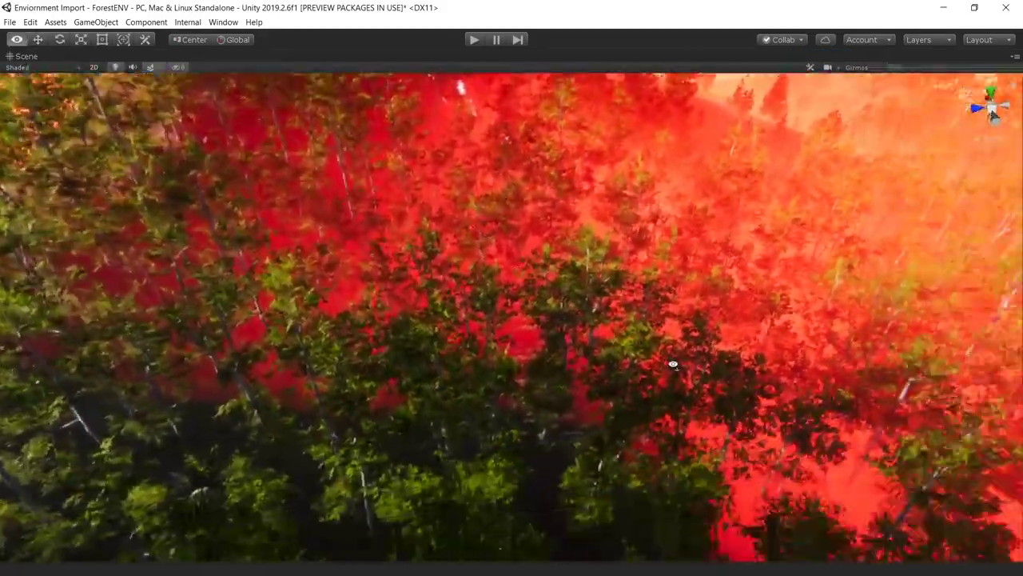
pyautogui.moveTo(489, 347); pyautogui.dragTo(851, 328, button='right')
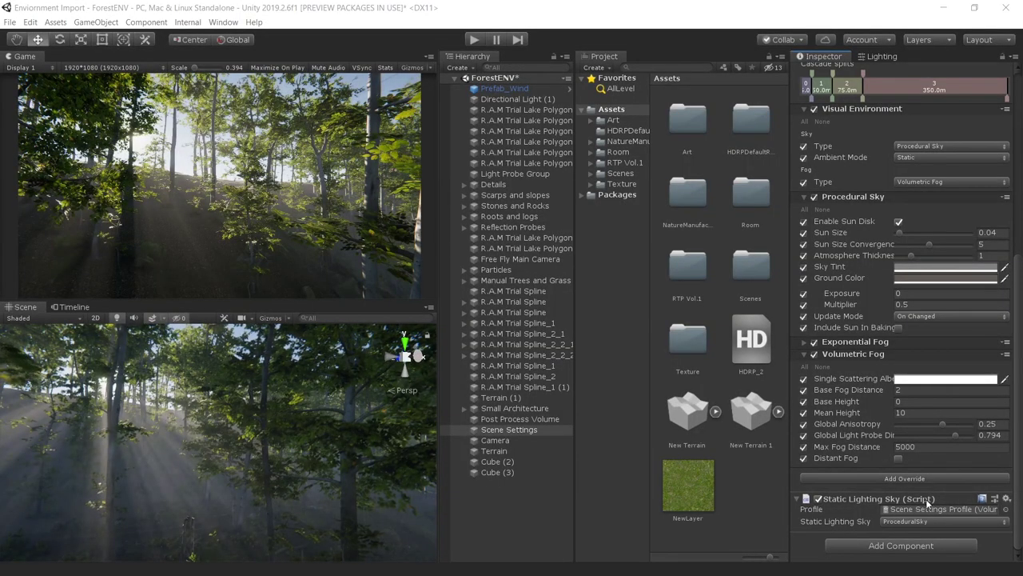
# Add a Volumetric fog quality override to Scene Settings with all its settings enabled.
pyautogui.click(906, 476)
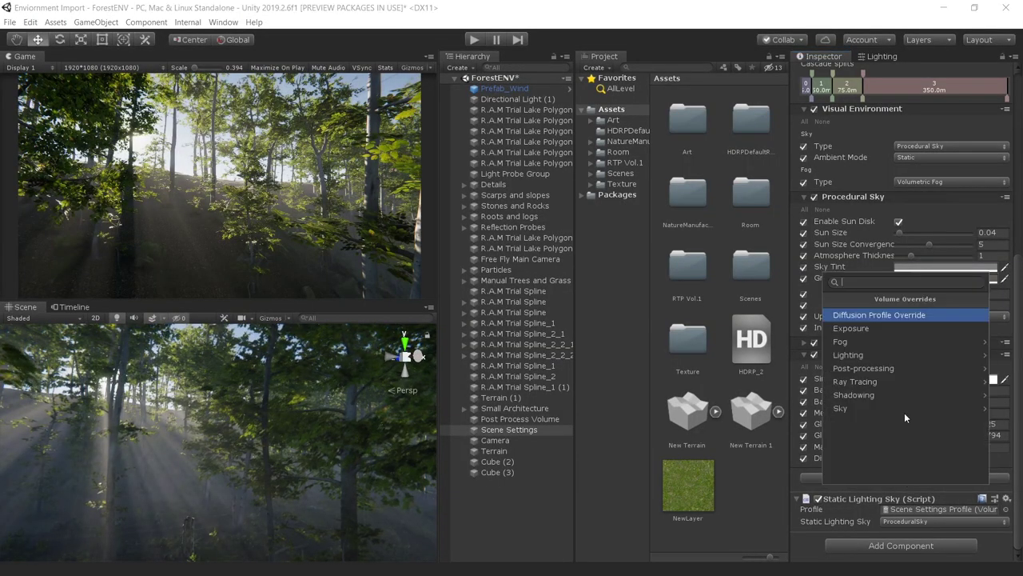
pyautogui.write('fog')
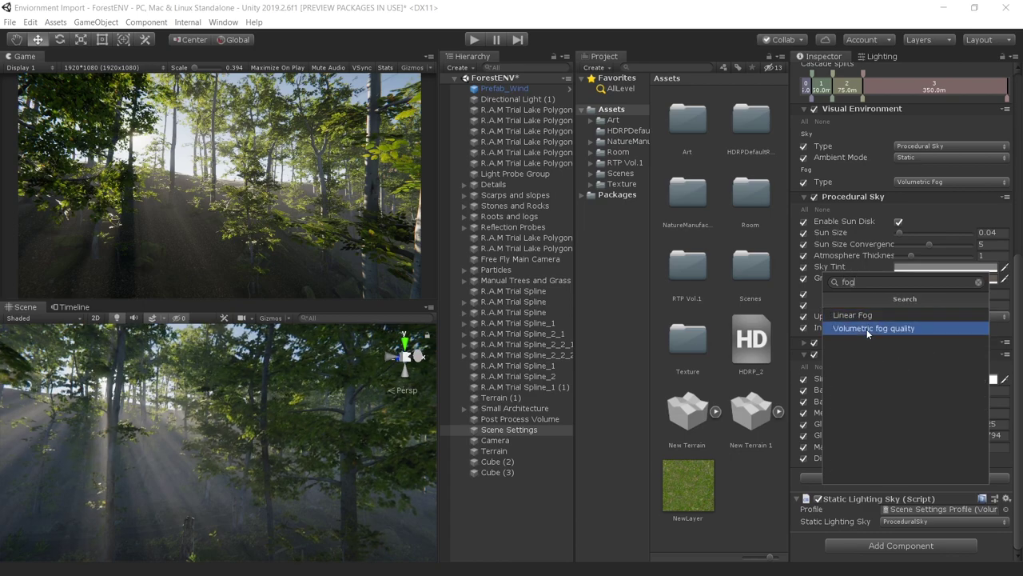
pyautogui.click(867, 329)
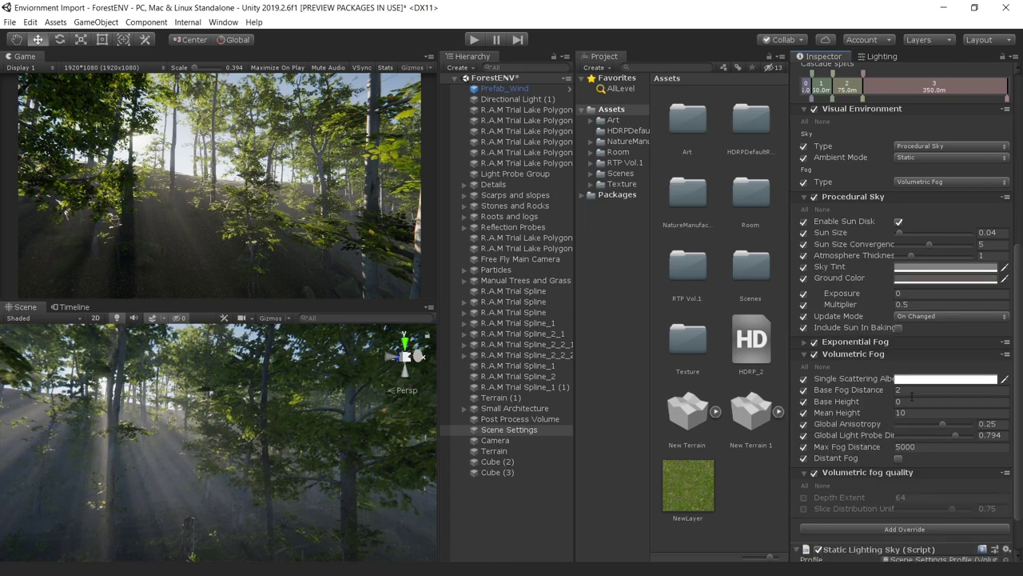
pyautogui.scroll(-2, 802, 465)
pyautogui.click(804, 434)
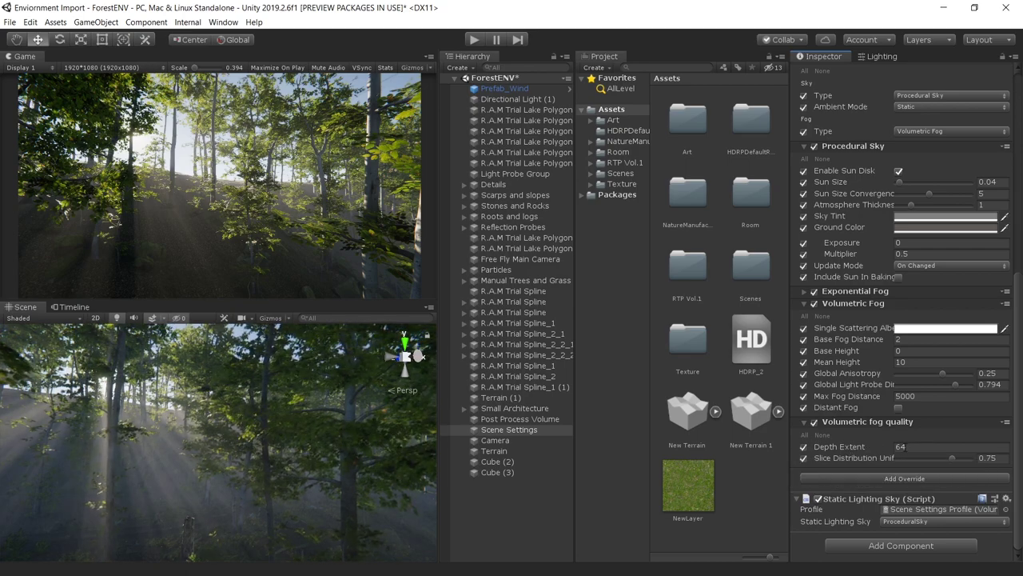
# Set the Volumetric fog quality Depth Extent to 40 to brighten the light shafts.
pyautogui.click(911, 449)
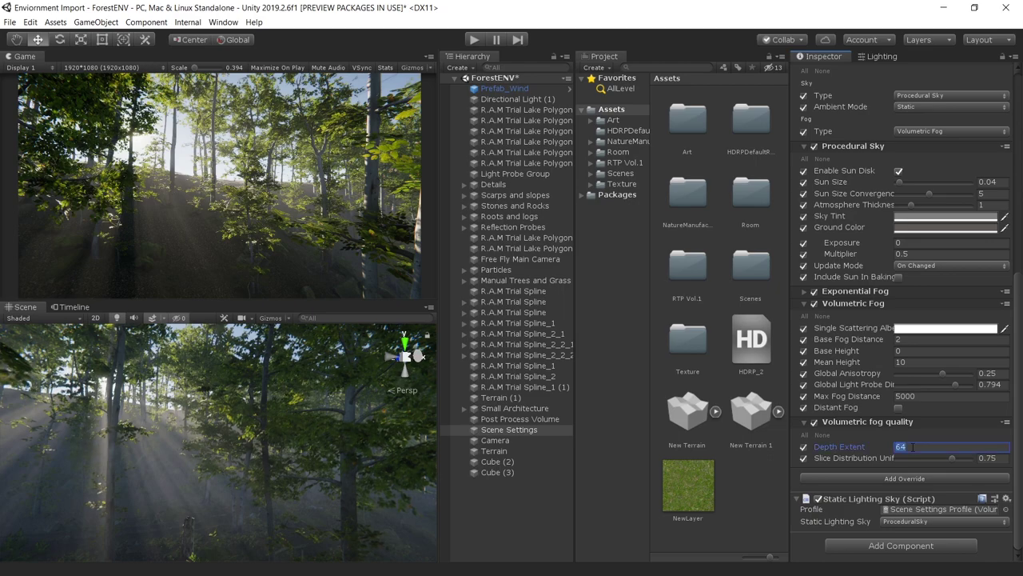
pyautogui.write('0')
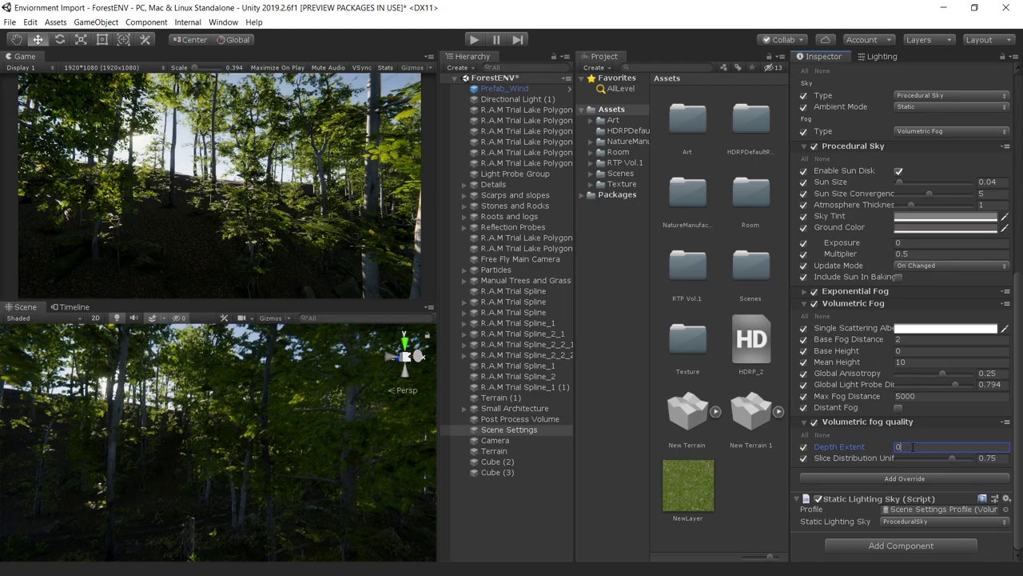
pyautogui.moveTo(856, 453); pyautogui.dragTo(239, 457)
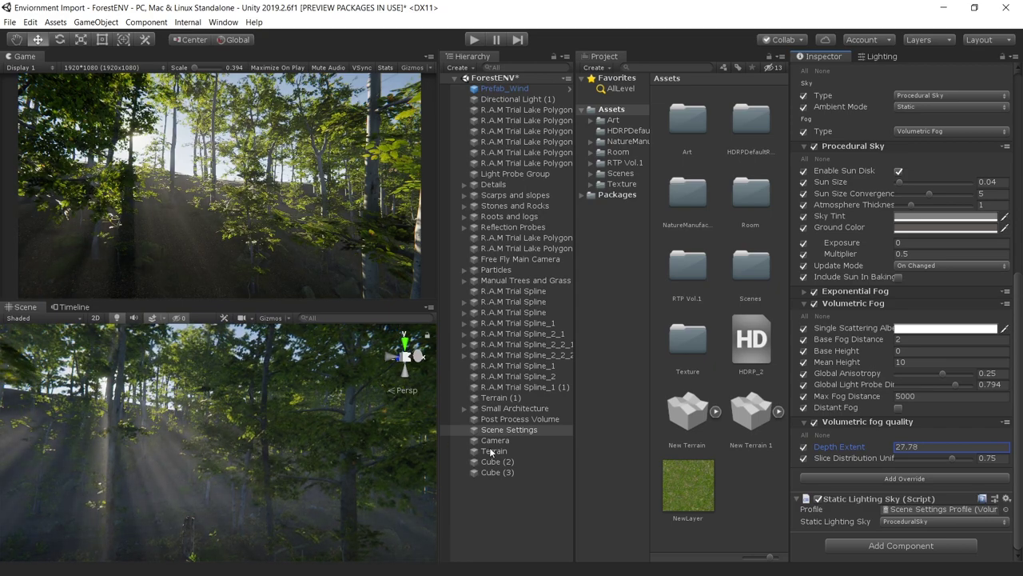
pyautogui.moveTo(239, 457)
pyautogui.mouseDown()
pyautogui.moveTo(639, 436)
pyautogui.moveTo(877, 454)
pyautogui.mouseUp()
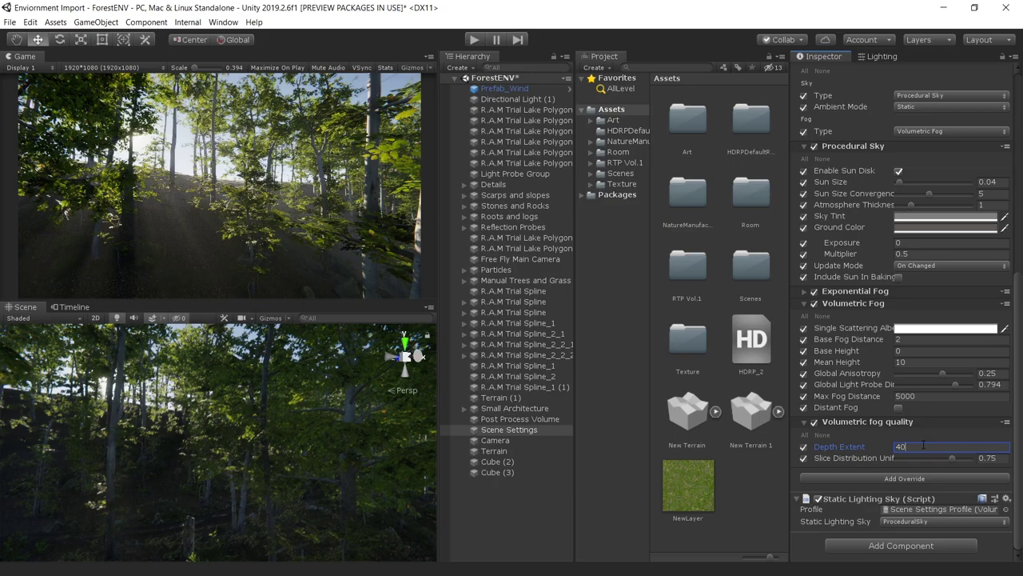
# Maximize the Scene view, fly to a new forest viewpoint, then restore the editor layout.
pyautogui.hotkey('shift', 'space')
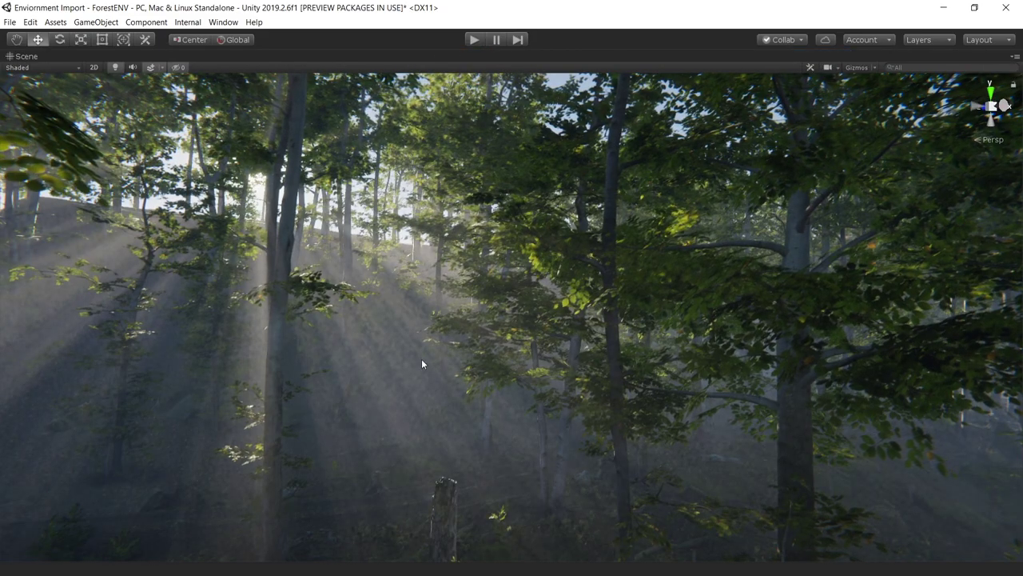
pyautogui.moveTo(355, 383)
pyautogui.mouseDown(button='right')
pyautogui.moveTo(478, 398)
pyautogui.moveTo(367, 380)
pyautogui.mouseUp(button='right')
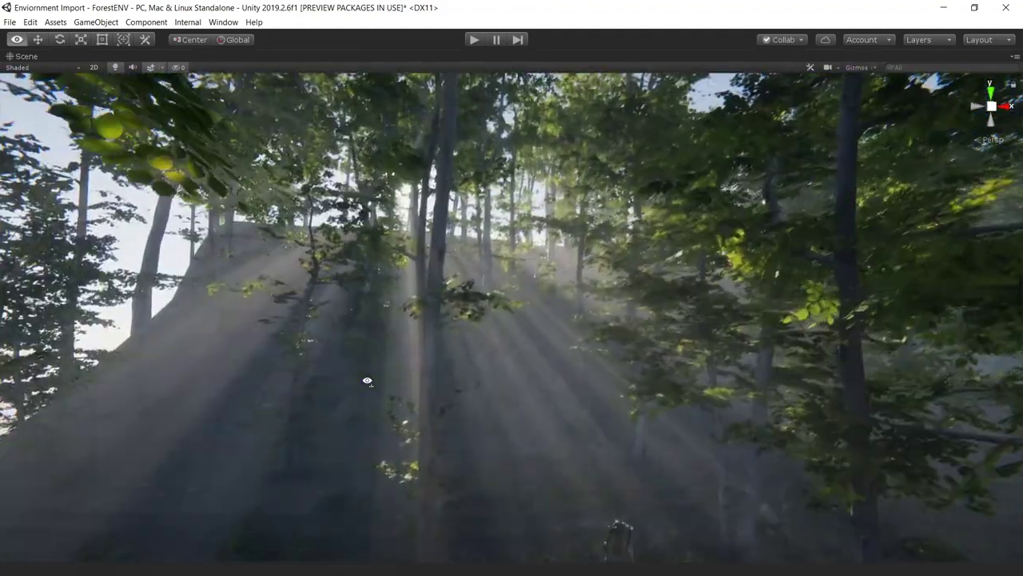
pyautogui.hotkey('shift', 'space')
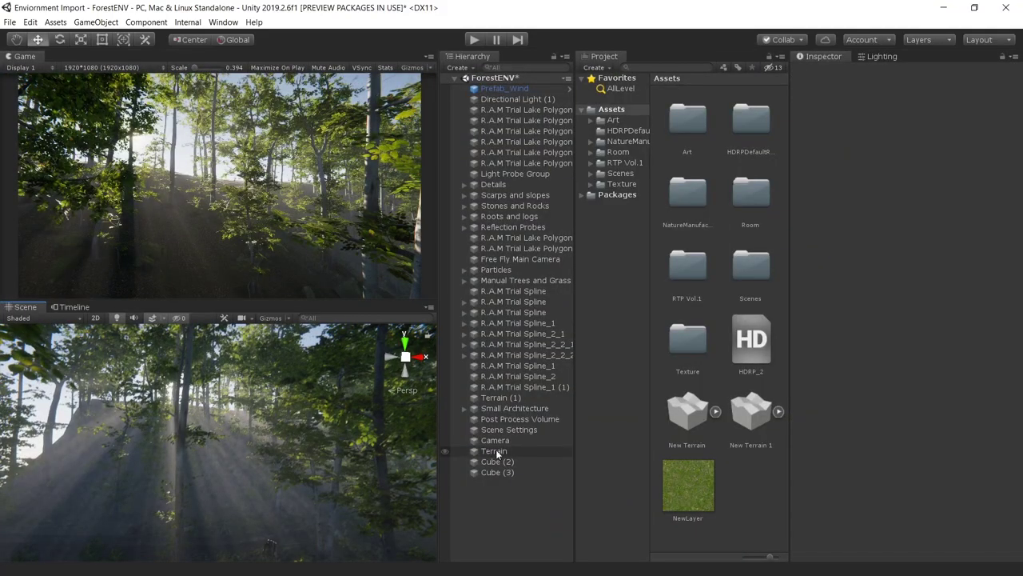